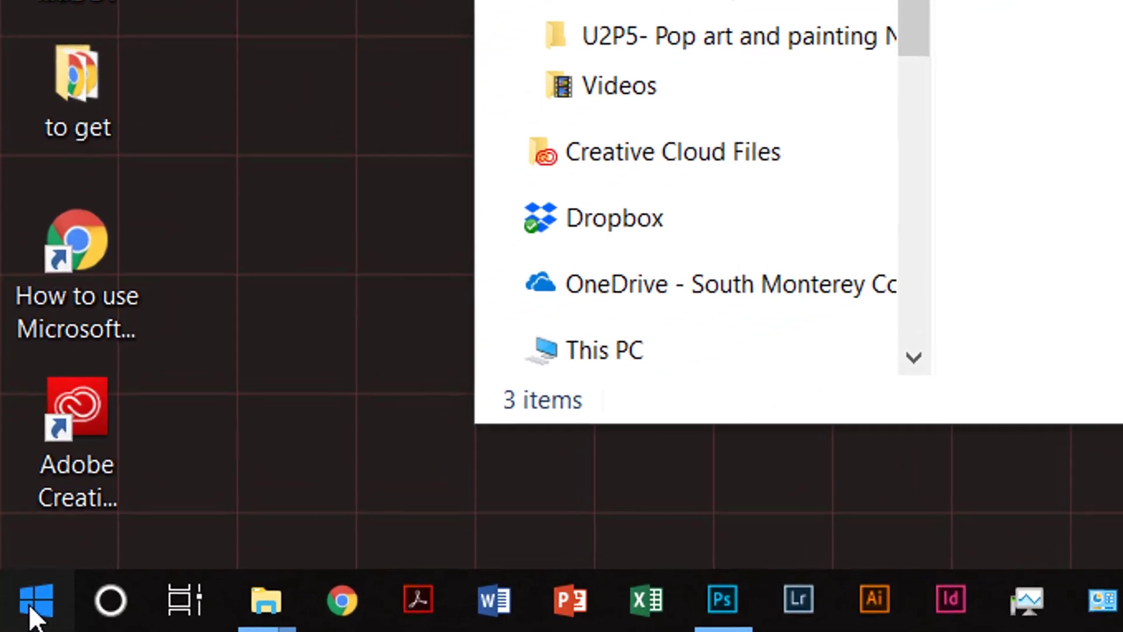
- Switch to Adobe Photoshop CC 2018 and start opening an existing file
{"action": "left_click", "coordinate": [13, 621]}
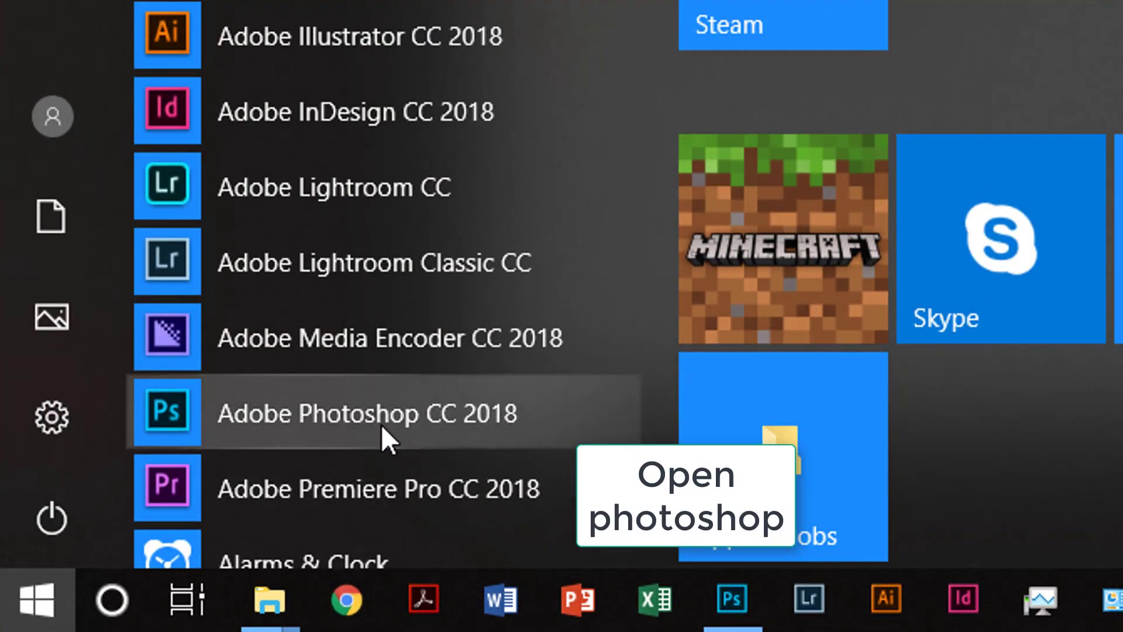
{"action": "left_click", "coordinate": [733, 615]}
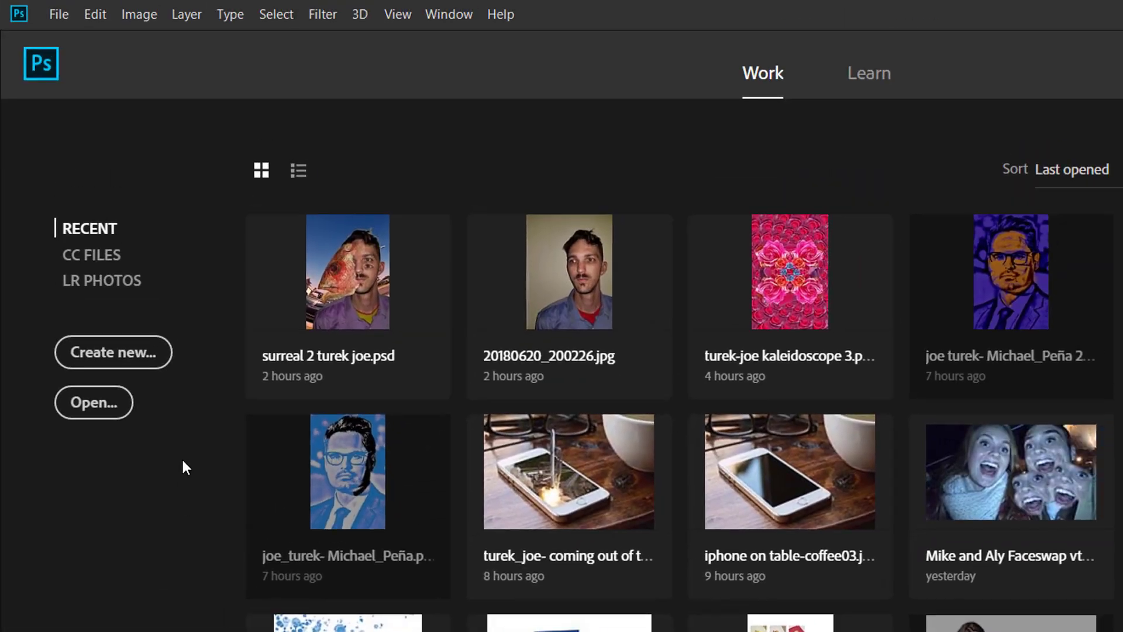
{"action": "left_click", "coordinate": [94, 416]}
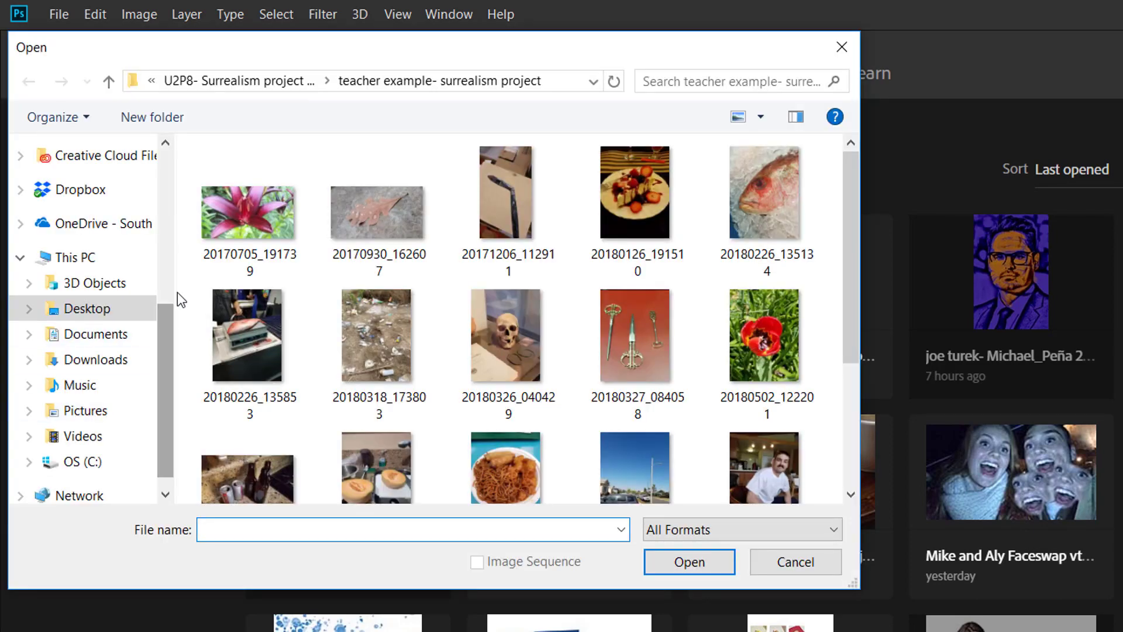
- Browse up from the surrealism project's teacher example folder to the Digital photography folder
{"action": "left_click", "coordinate": [251, 82]}
{"action": "left_click", "coordinate": [218, 82]}
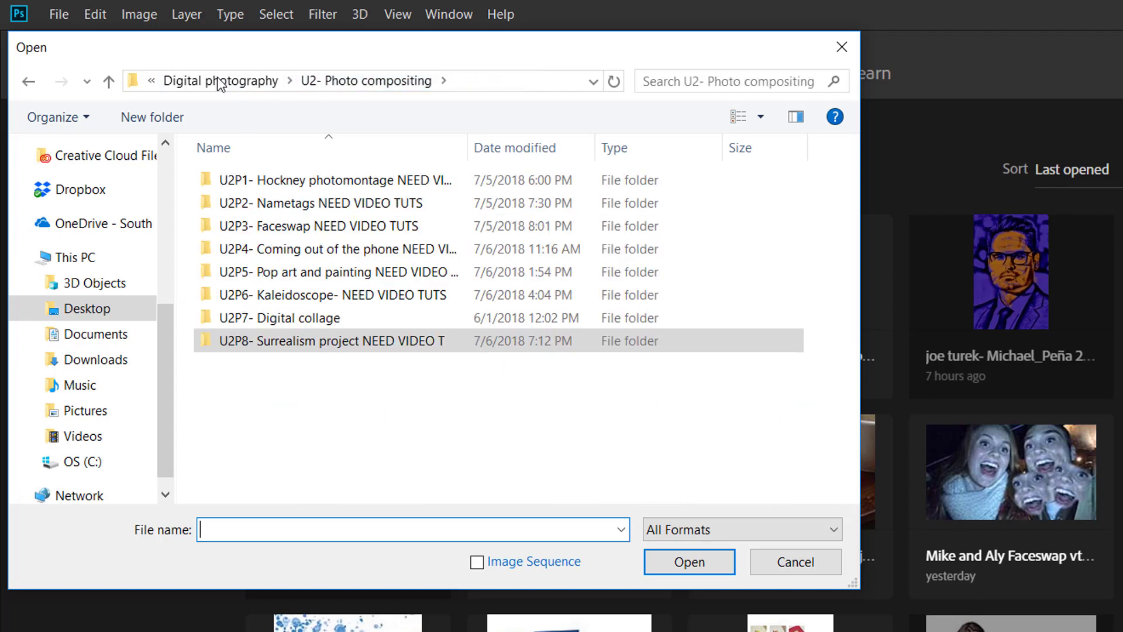
{"action": "left_click", "coordinate": [217, 81]}
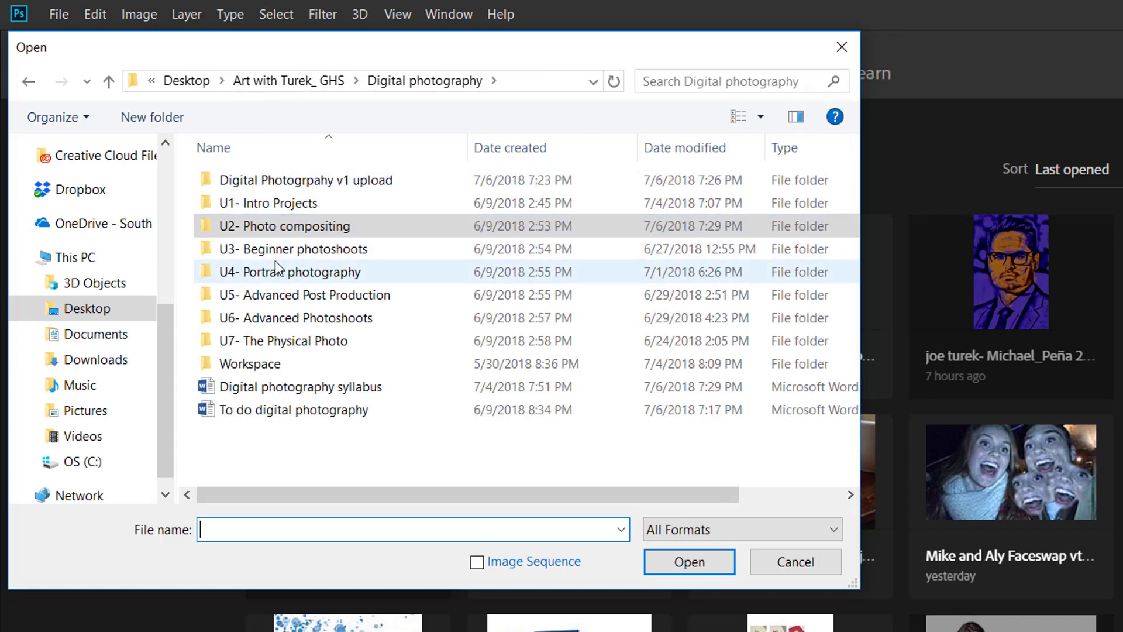
{"action": "left_click", "coordinate": [276, 250]}
{"action": "left_click", "coordinate": [277, 274]}
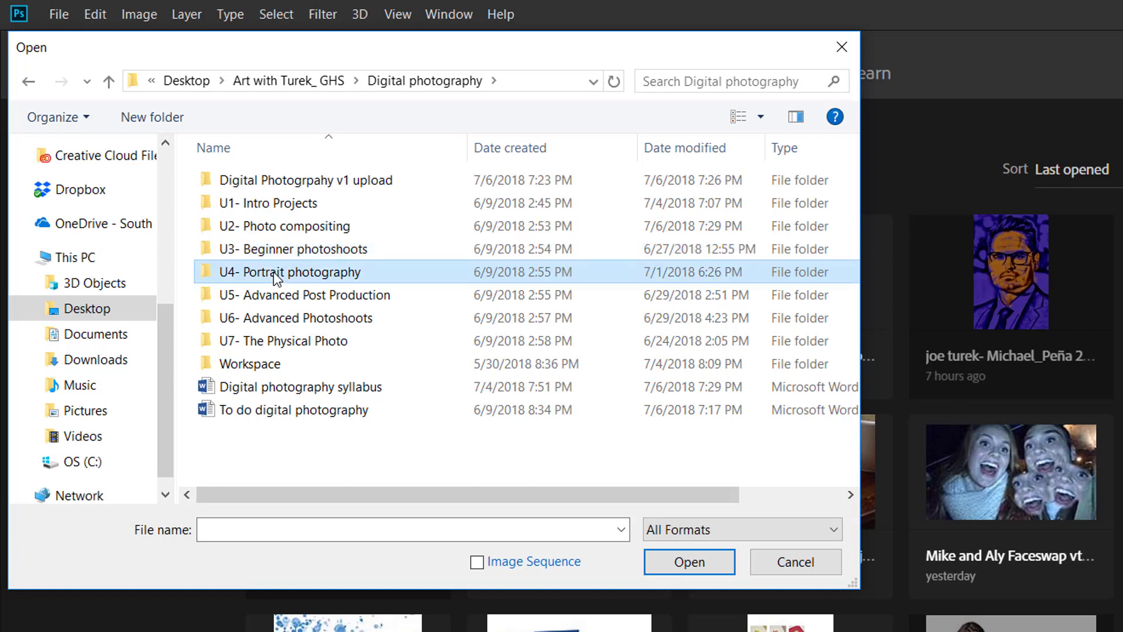
{"action": "double_click", "coordinate": [273, 271]}
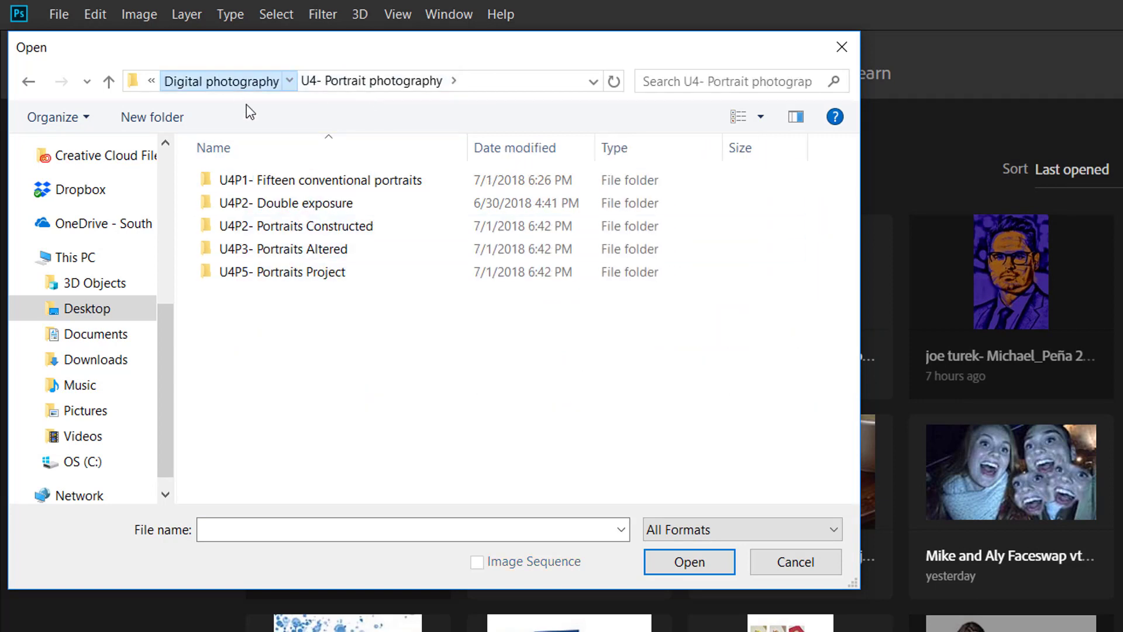
{"action": "left_click", "coordinate": [221, 81]}
- Open beautiful-girl-in-park-flowers-girl-in-flower-patch-546983 from U3- Beginner photoshoots, U3P2- Depth of field, How to add selective blur tutorial
{"action": "left_click", "coordinate": [275, 253]}
{"action": "double_click", "coordinate": [275, 253]}
{"action": "left_click", "coordinate": [290, 204]}
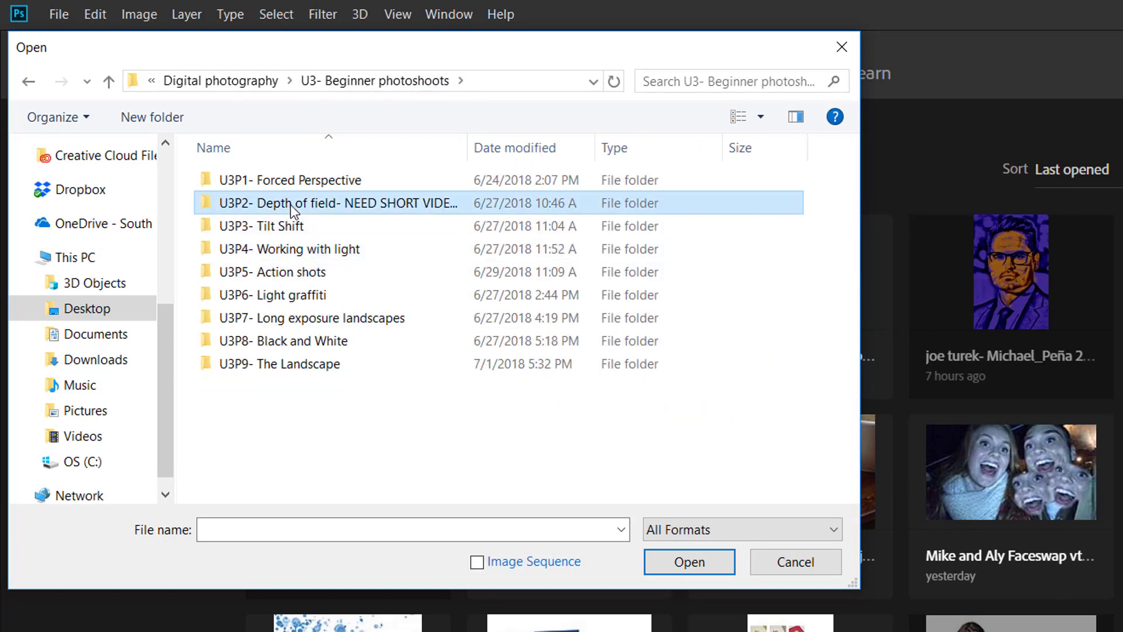
{"action": "double_click", "coordinate": [290, 205]}
{"action": "left_click", "coordinate": [290, 204]}
{"action": "double_click", "coordinate": [291, 205]}
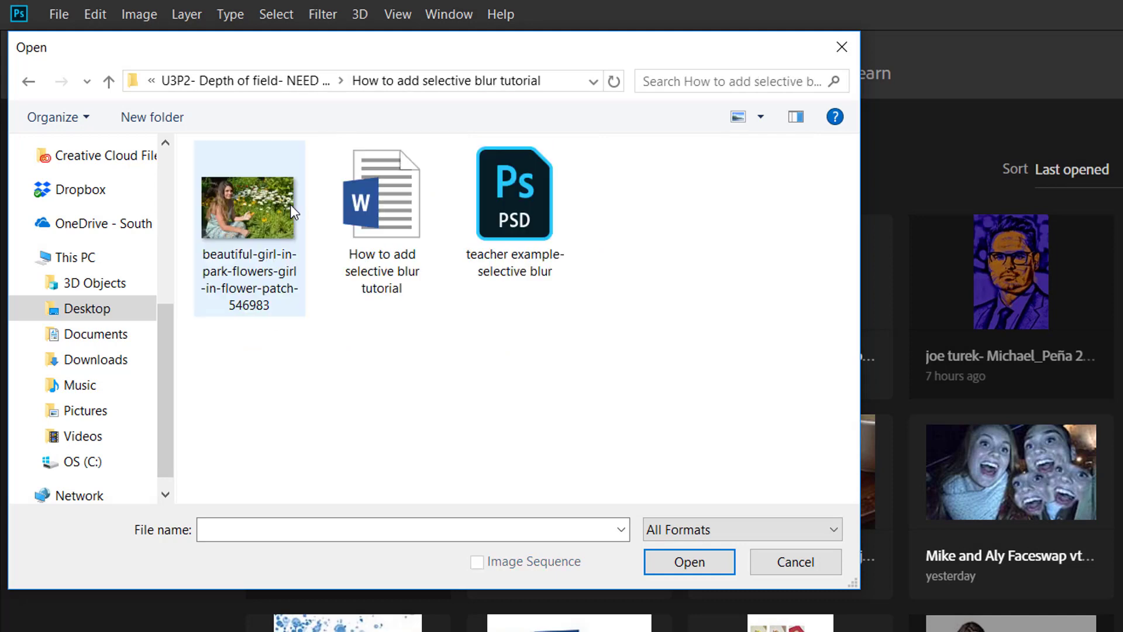
{"action": "left_click", "coordinate": [226, 216]}
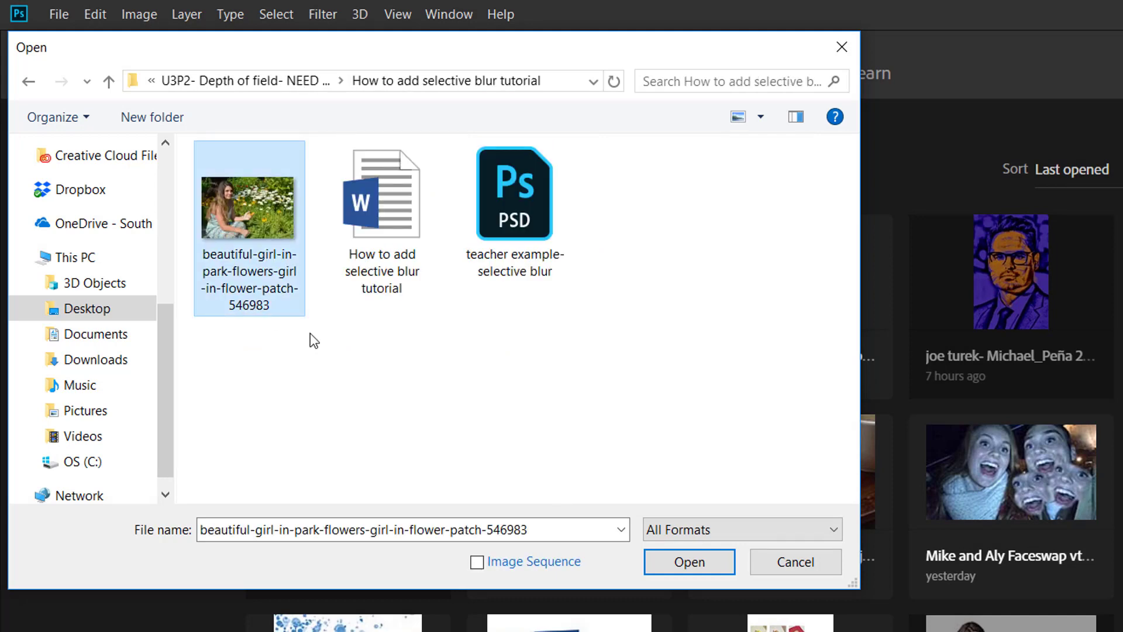
{"action": "left_click", "coordinate": [653, 563]}
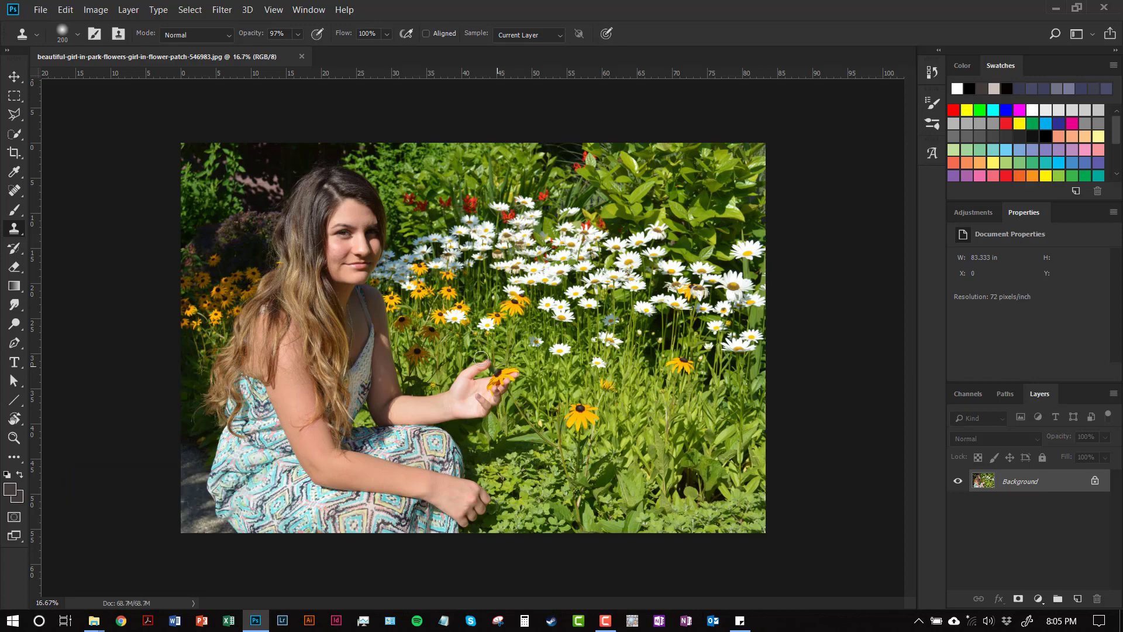
- Convert the locked Background into a regular layer named Layer 0 and duplicate that layer
{"action": "left_click", "coordinate": [16, 78]}
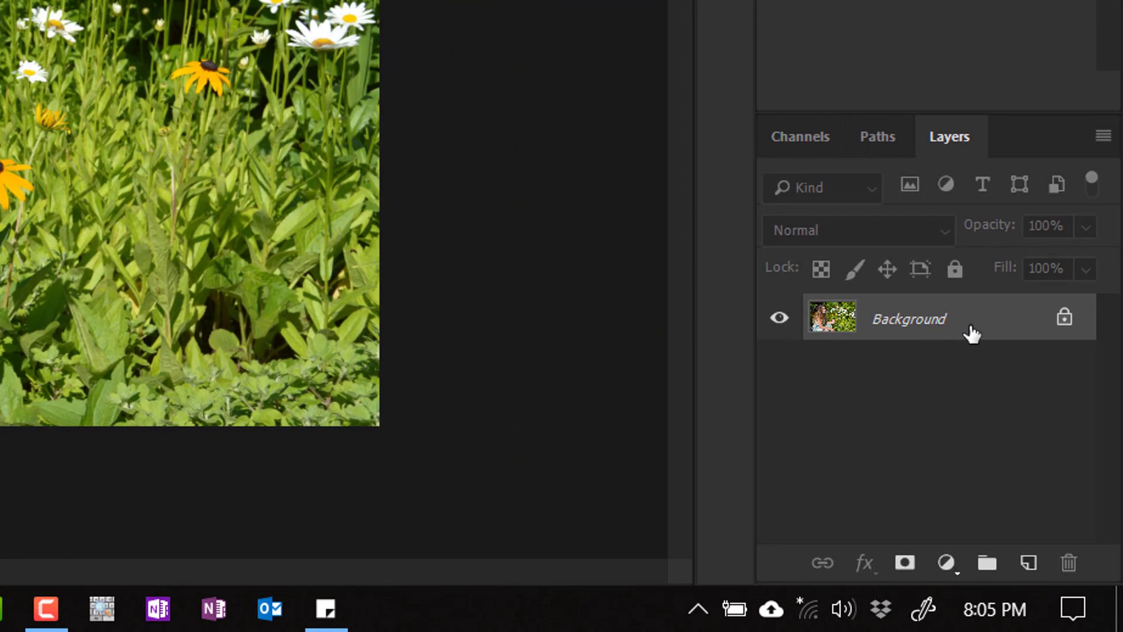
{"action": "double_click", "coordinate": [971, 328]}
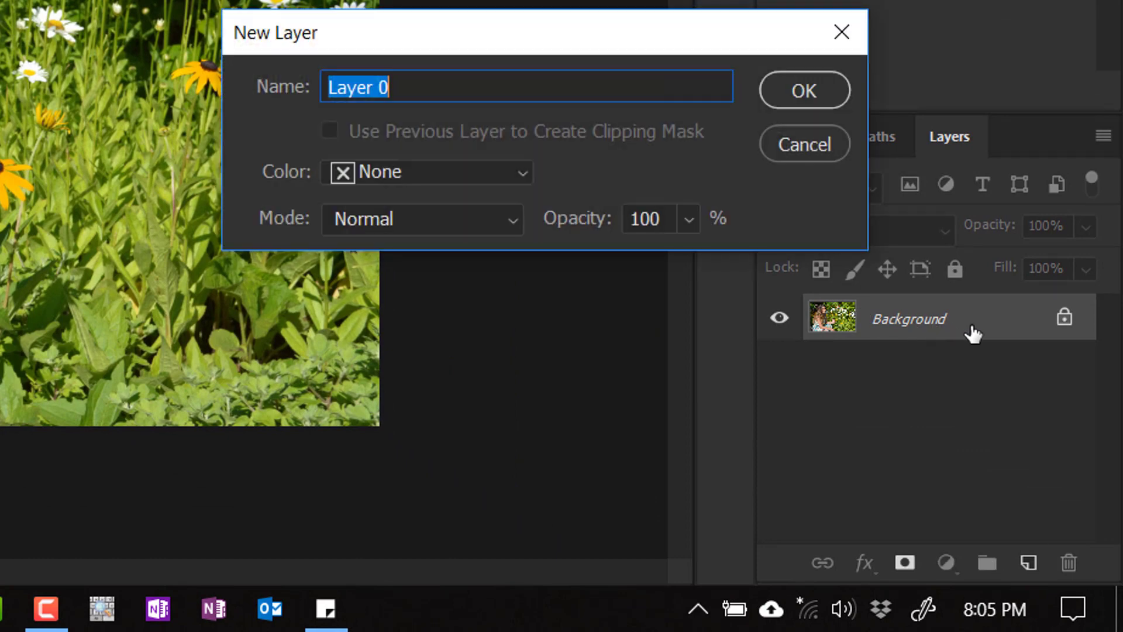
{"action": "left_click", "coordinate": [784, 95]}
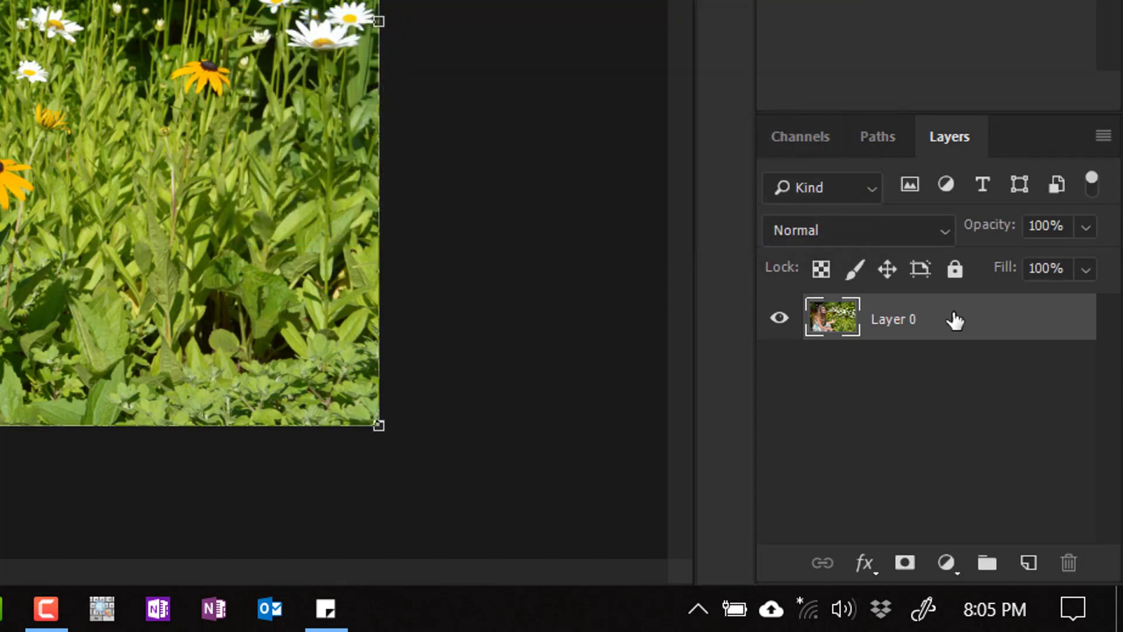
{"action": "left_click_drag", "start_coordinate": [956, 323], "coordinate": [1028, 562]}
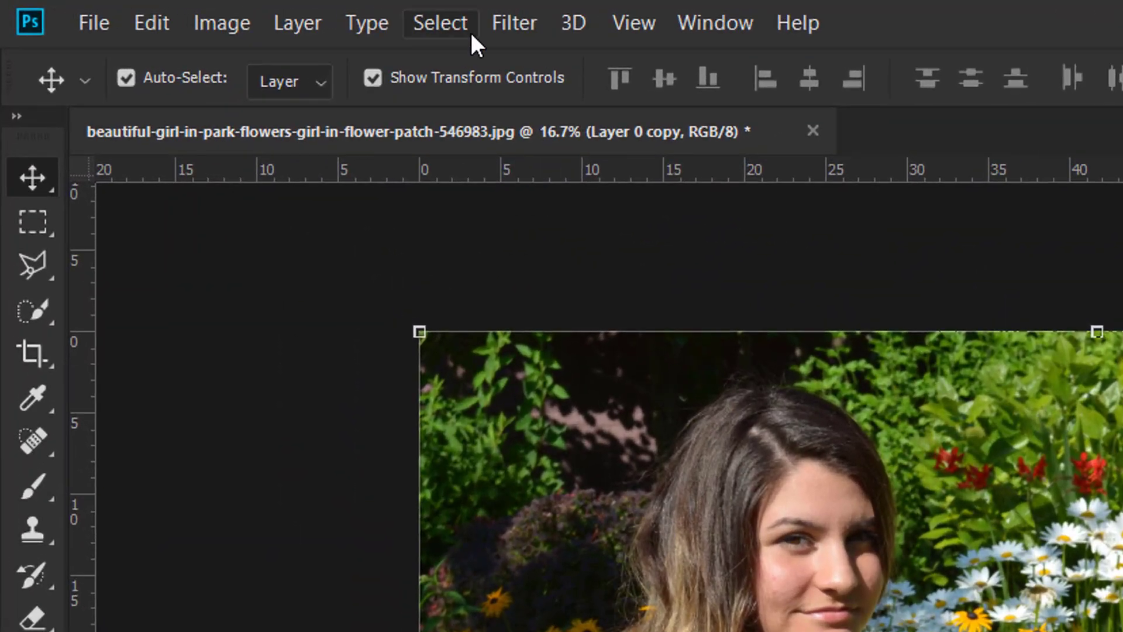
- Enter Select and Mask and paint over the woman's hair, face, arms and dress with the Quick Selection tool
{"action": "left_click", "coordinate": [199, 10]}
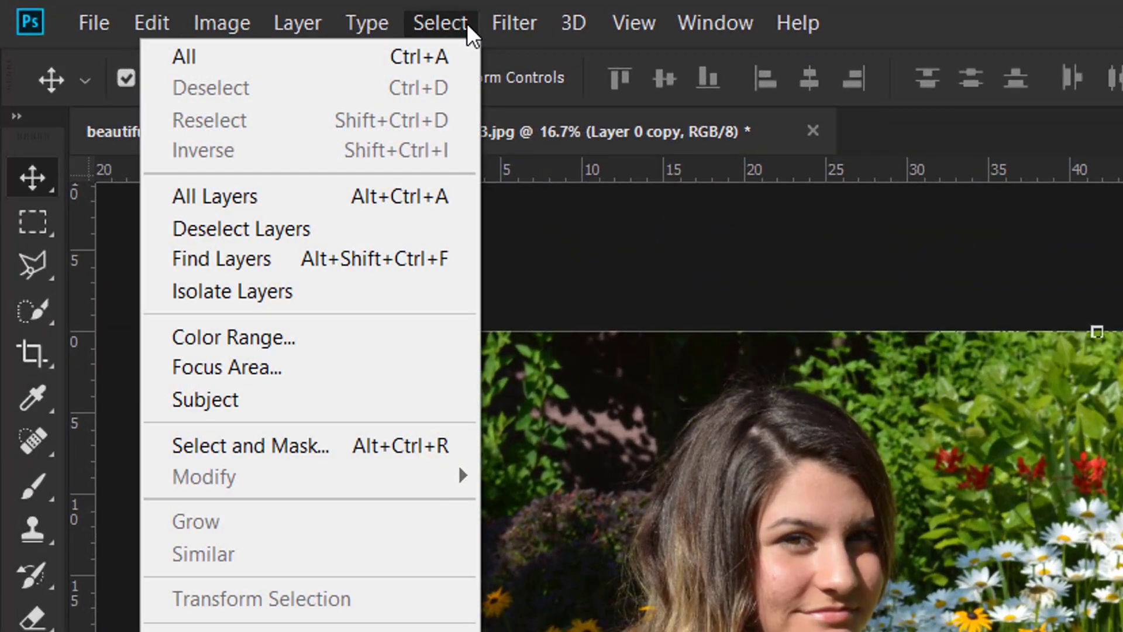
{"action": "left_click", "coordinate": [332, 444]}
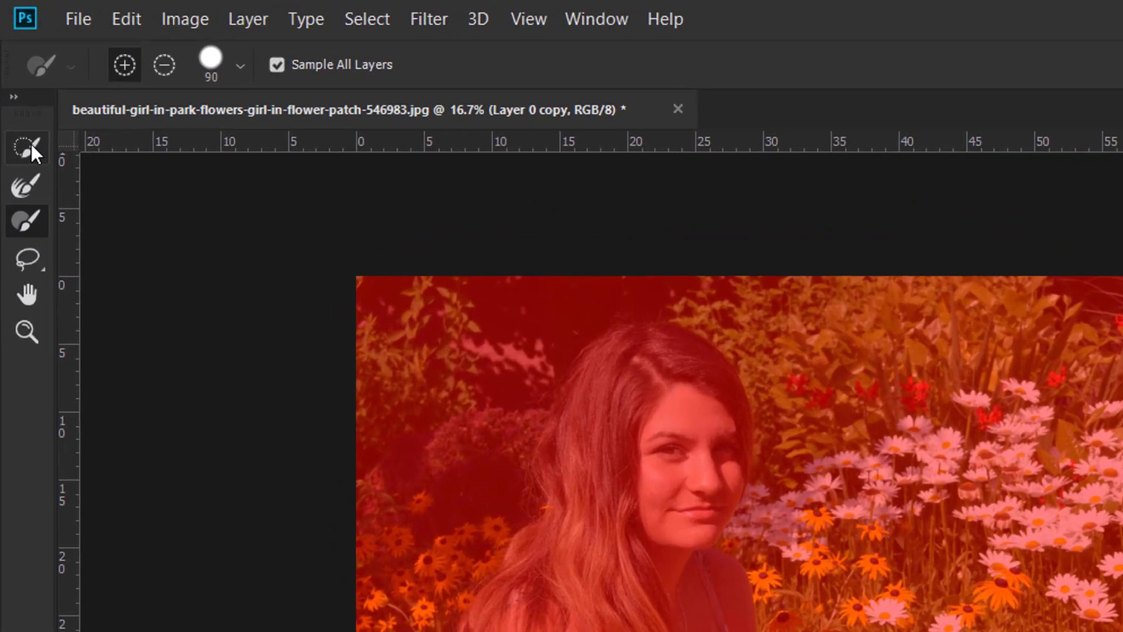
{"action": "left_click", "coordinate": [15, 75]}
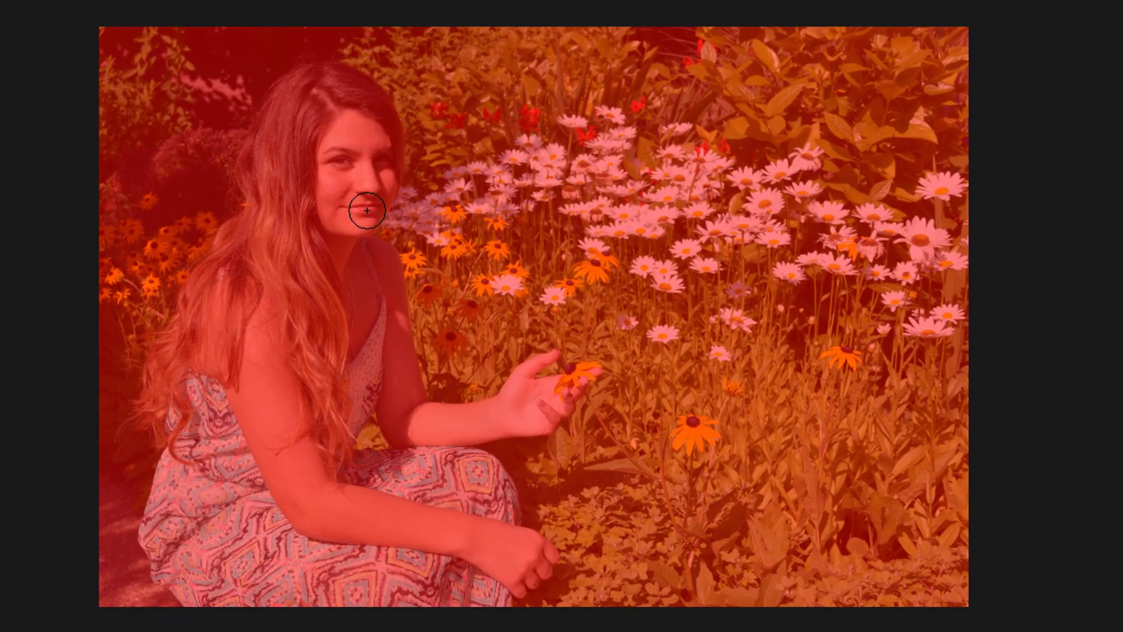
{"action": "mouse_move", "coordinate": [726, 528]}
{"action": "left_mouse_down"}
{"action": "mouse_move", "coordinate": [726, 480]}
{"action": "mouse_move", "coordinate": [690, 397]}
{"action": "left_mouse_up"}
{"action": "mouse_move", "coordinate": [337, 109]}
{"action": "left_mouse_down"}
{"action": "mouse_move", "coordinate": [307, 87]}
{"action": "mouse_move", "coordinate": [295, 102]}
{"action": "mouse_move", "coordinate": [260, 238]}
{"action": "mouse_move", "coordinate": [239, 270]}
{"action": "left_mouse_up"}
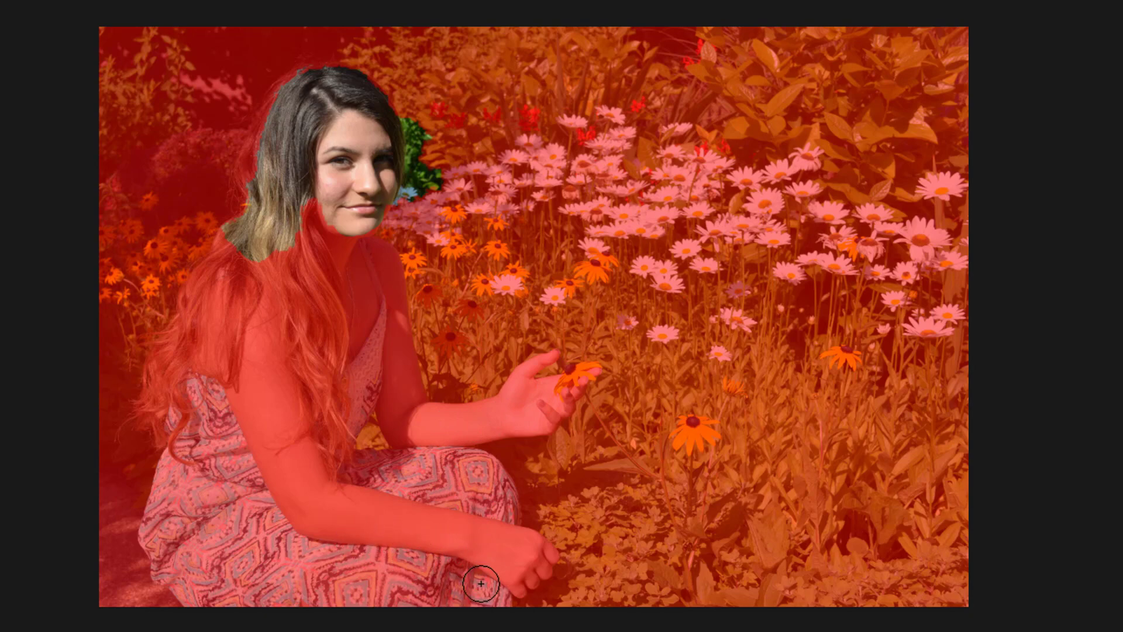
{"action": "left_click", "coordinate": [475, 556]}
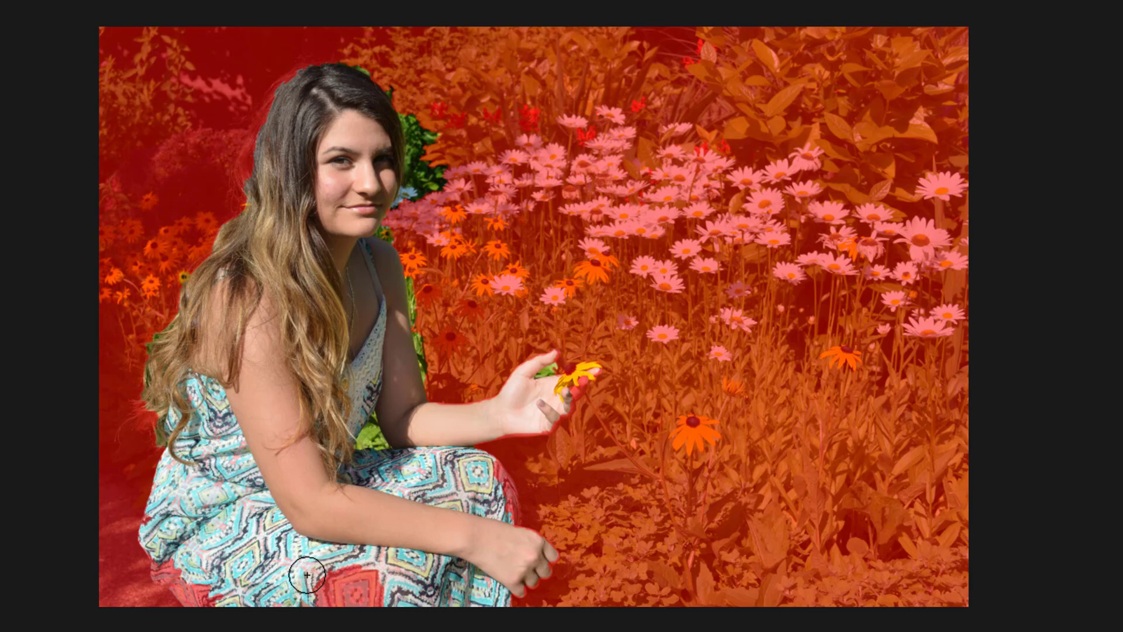
{"action": "left_click_drag", "start_coordinate": [360, 584], "coordinate": [282, 583]}
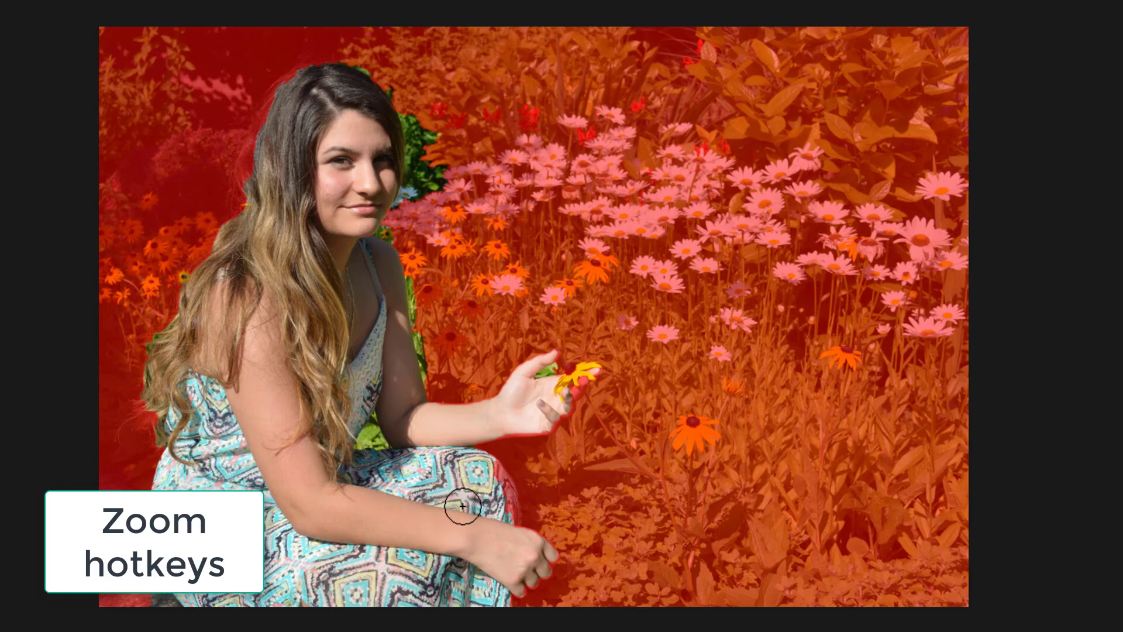
- Add the unselected edge of the dress around the knee to the selection with the Quick Selection tool
{"action": "key", "text": "ctrl+equal"}
{"action": "key", "text": "ctrl+equal"}
{"action": "key", "text": "ctrl+equal"}
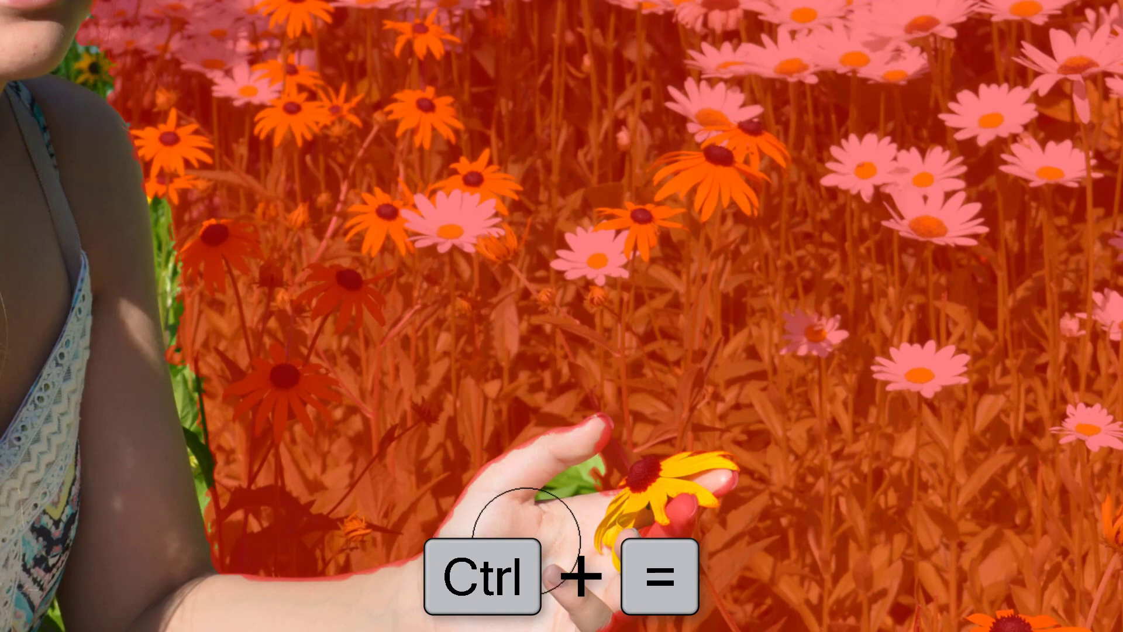
{"action": "left_click_drag", "start_coordinate": [509, 594], "coordinate": [476, 343]}
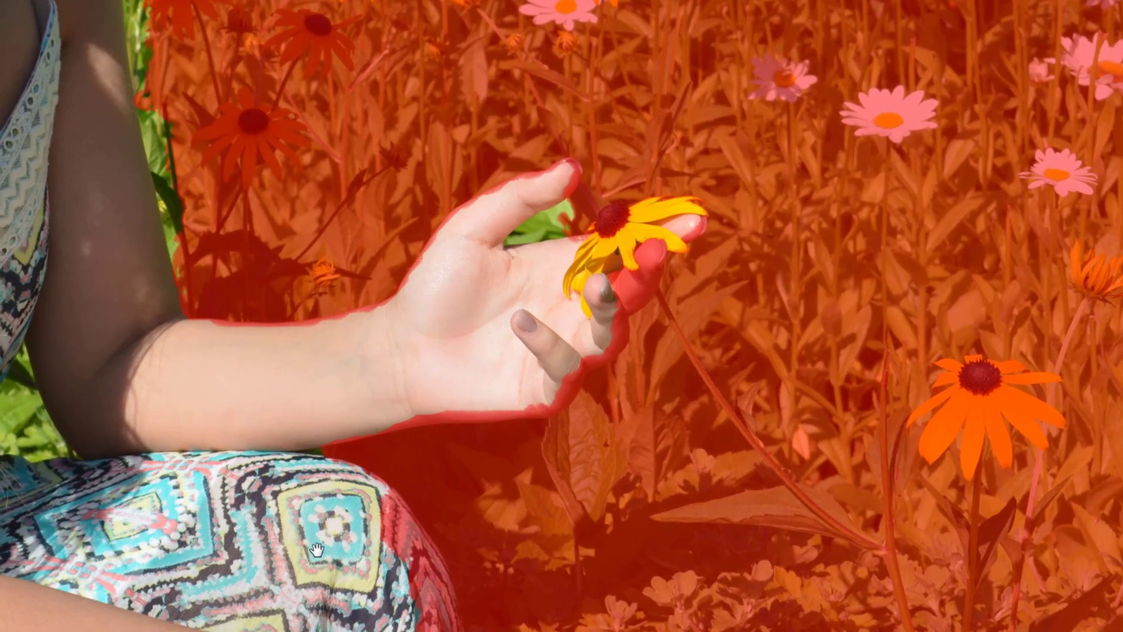
{"action": "left_click_drag", "start_coordinate": [300, 464], "coordinate": [295, 272]}
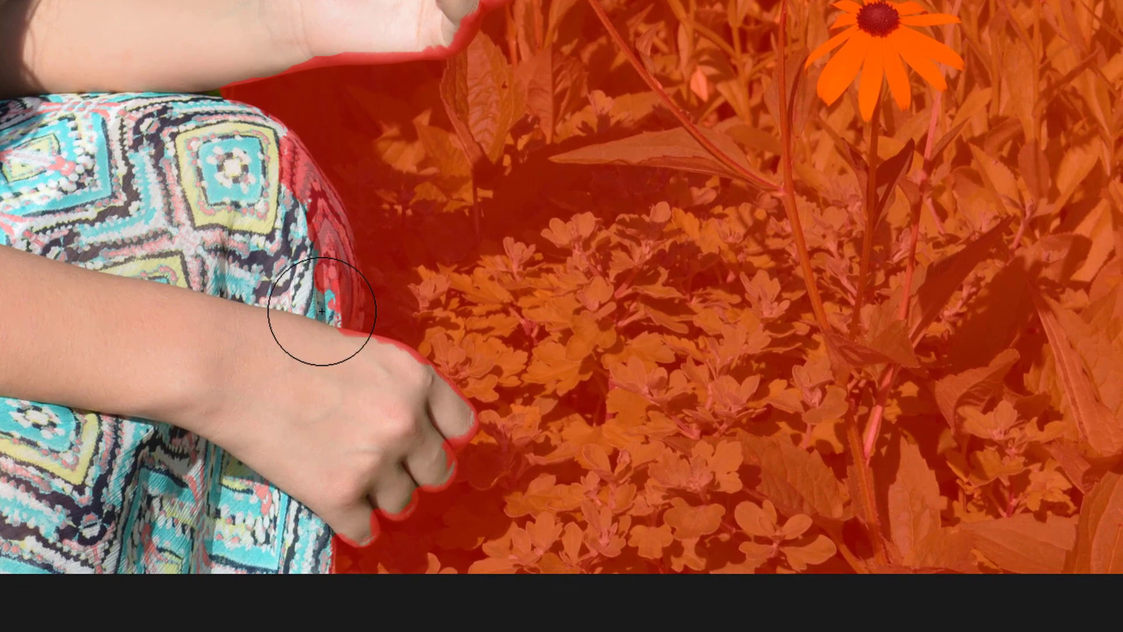
{"action": "left_click_drag", "start_coordinate": [310, 190], "coordinate": [366, 310]}
{"action": "left_click_drag", "start_coordinate": [305, 241], "coordinate": [309, 330]}
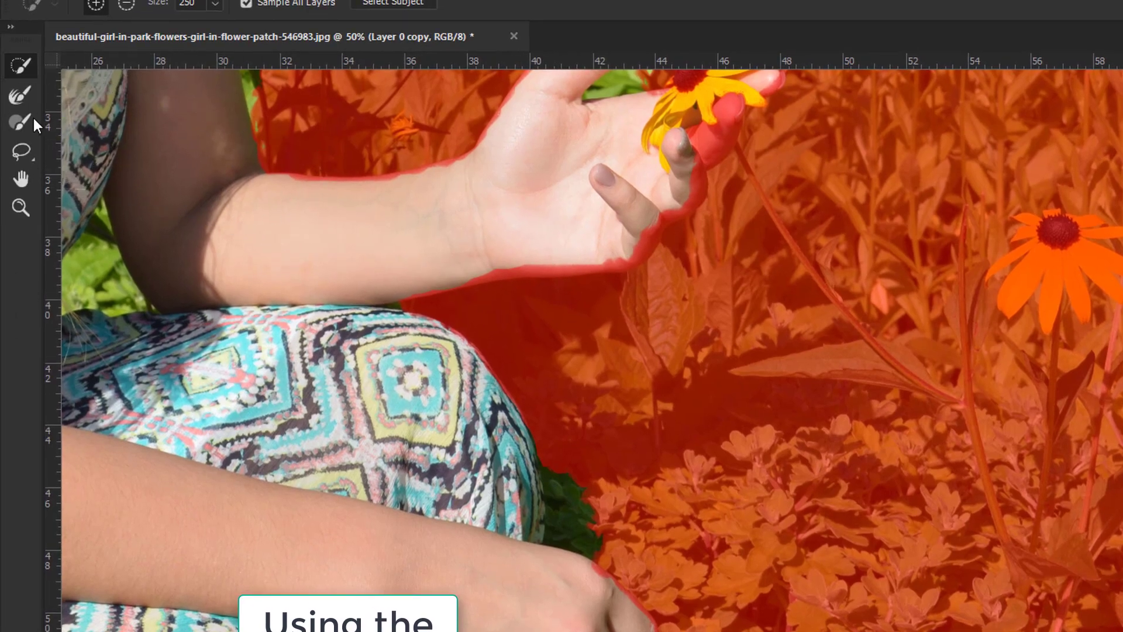
- With the Brush tool at size 90, add the raised hand's missing edges, then subtract the greenery showing between the dress and the arm
{"action": "left_click", "coordinate": [24, 121]}
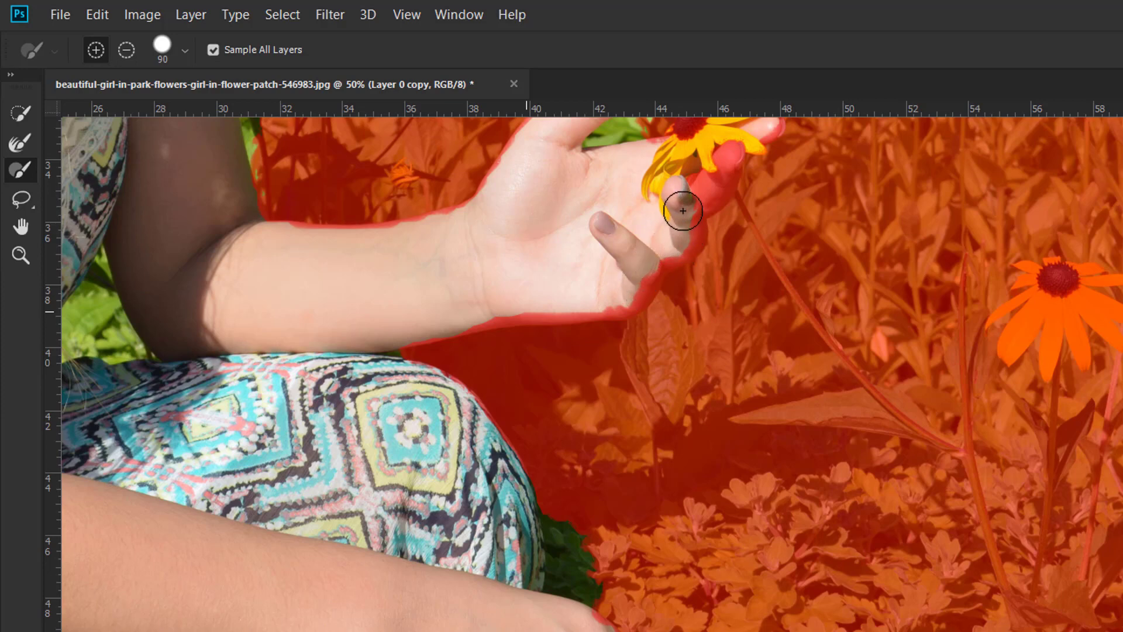
{"action": "left_click_drag", "start_coordinate": [683, 211], "coordinate": [673, 229]}
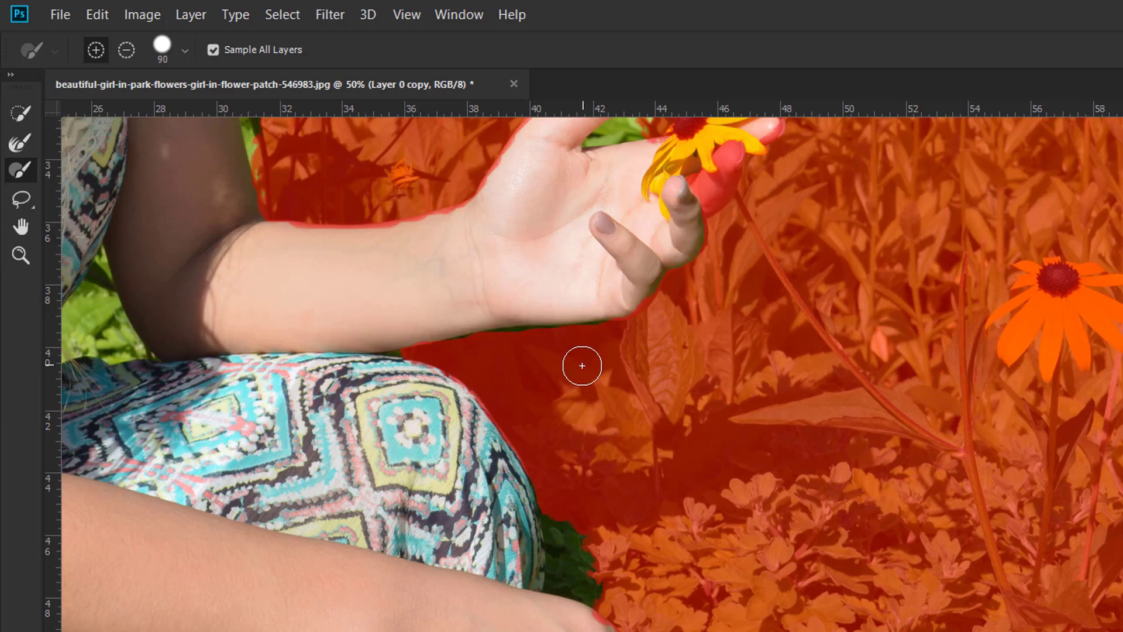
{"action": "left_click", "coordinate": [127, 51]}
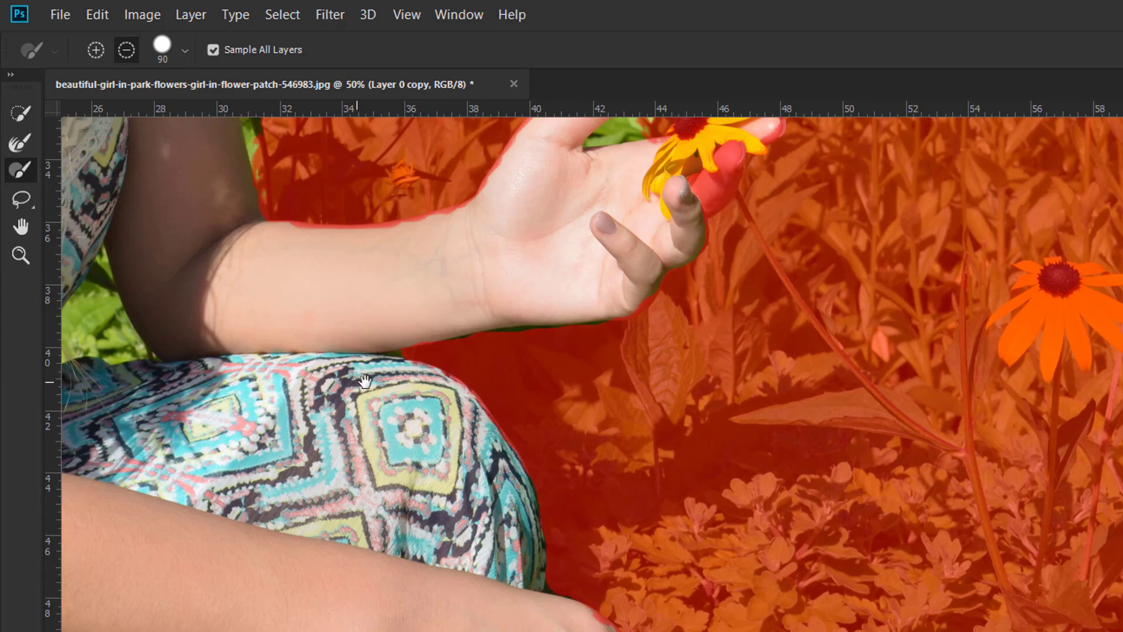
{"action": "left_click_drag", "start_coordinate": [120, 329], "coordinate": [349, 377]}
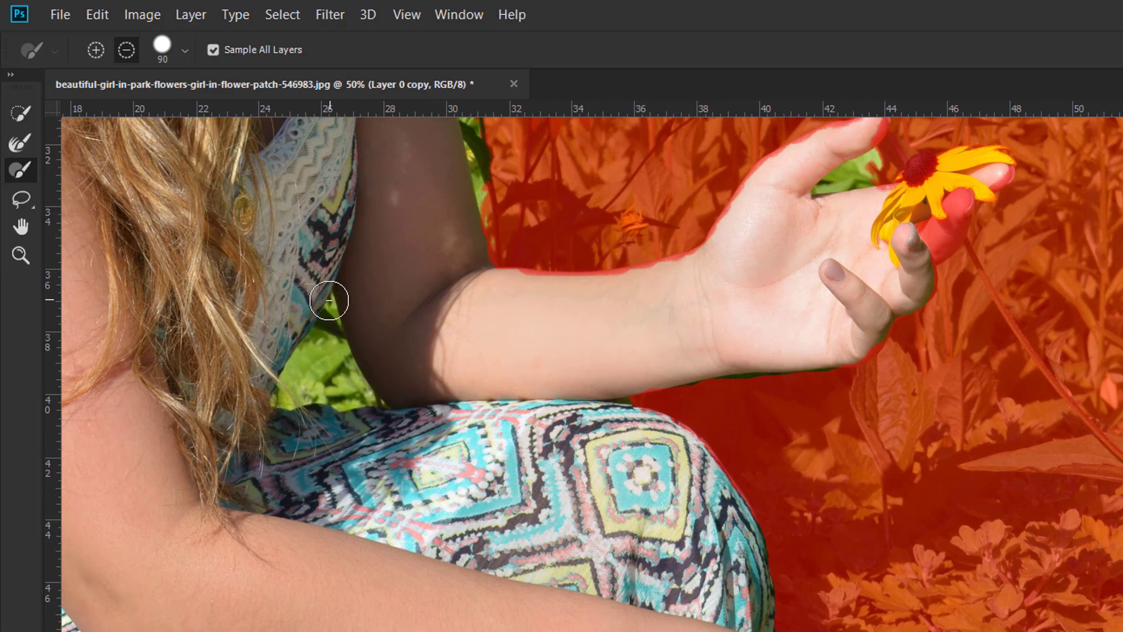
{"action": "left_click_drag", "start_coordinate": [349, 397], "coordinate": [319, 307]}
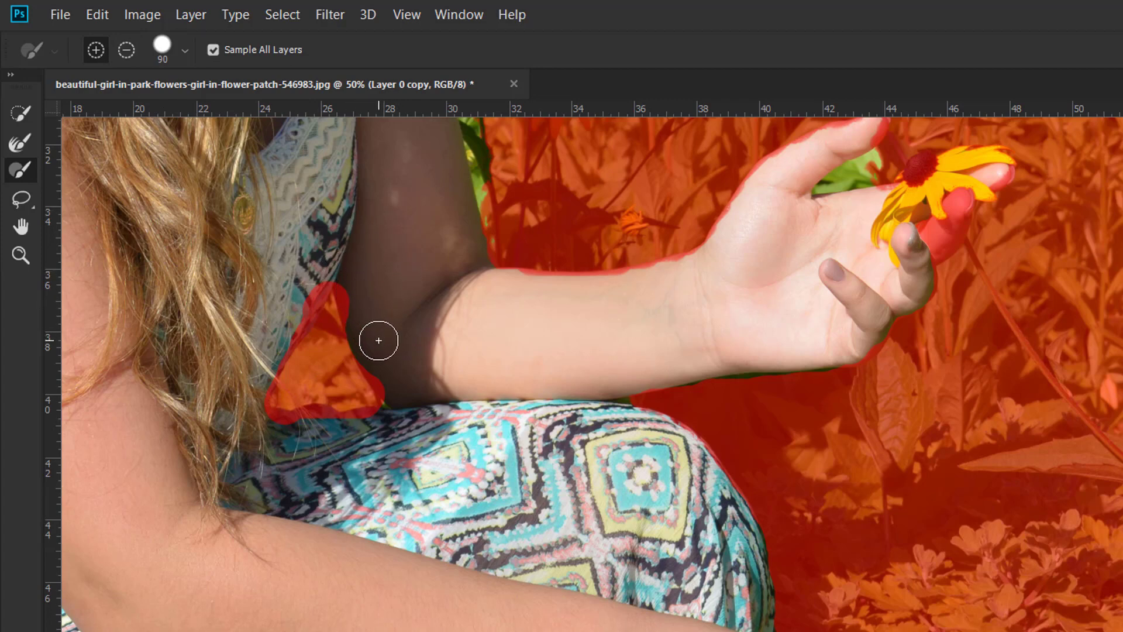
- Switch to the Refine Edge Brush for the hair around the head and set its size to 187 px
{"action": "left_click_drag", "start_coordinate": [371, 354], "coordinate": [446, 513]}
{"action": "left_click_drag", "start_coordinate": [416, 441], "coordinate": [443, 509]}
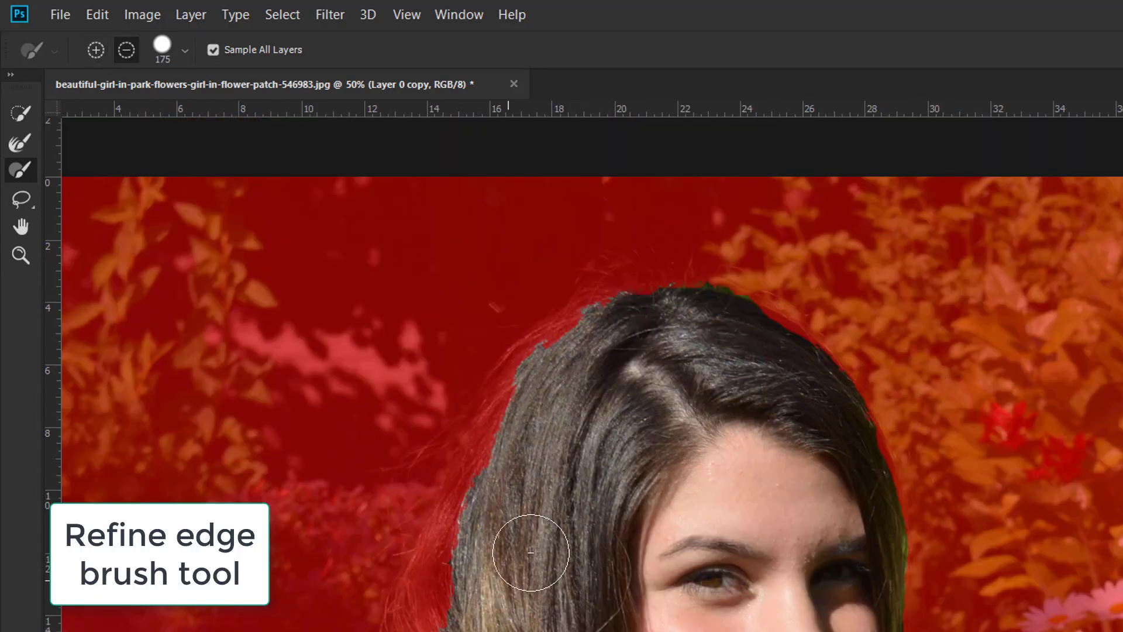
{"action": "left_click", "coordinate": [592, 376]}
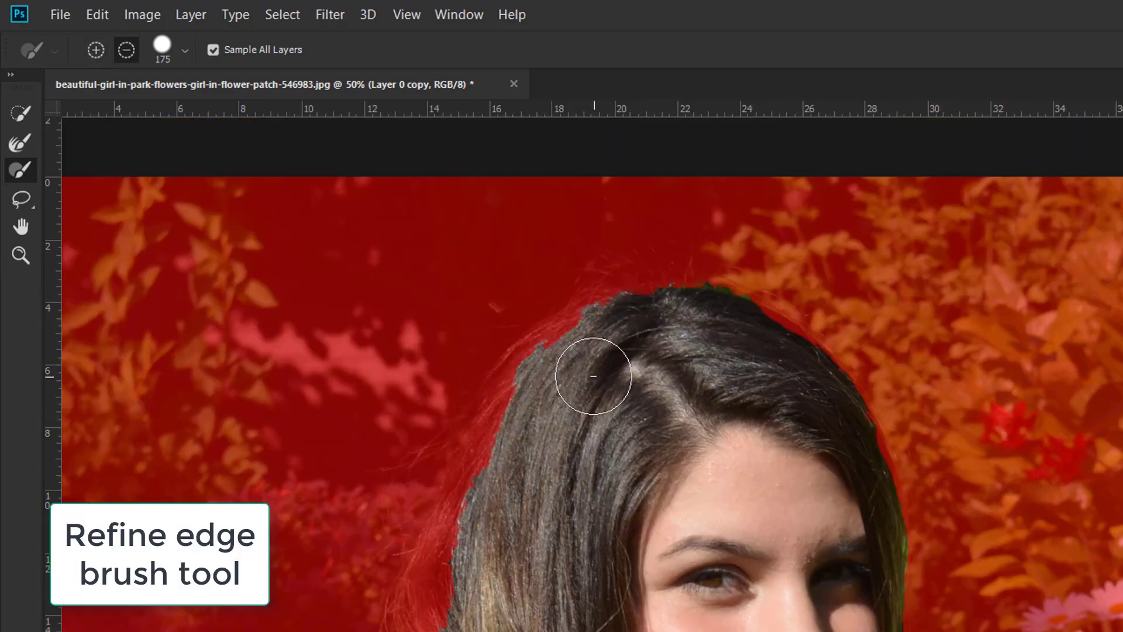
{"action": "left_click", "coordinate": [24, 146]}
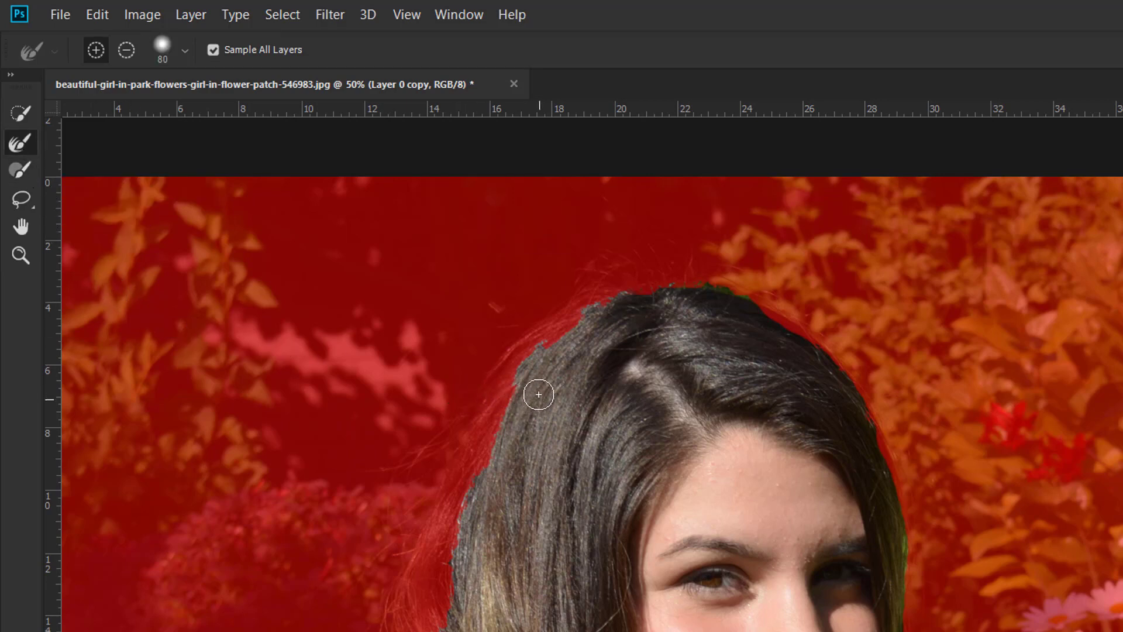
{"action": "left_click", "coordinate": [186, 53]}
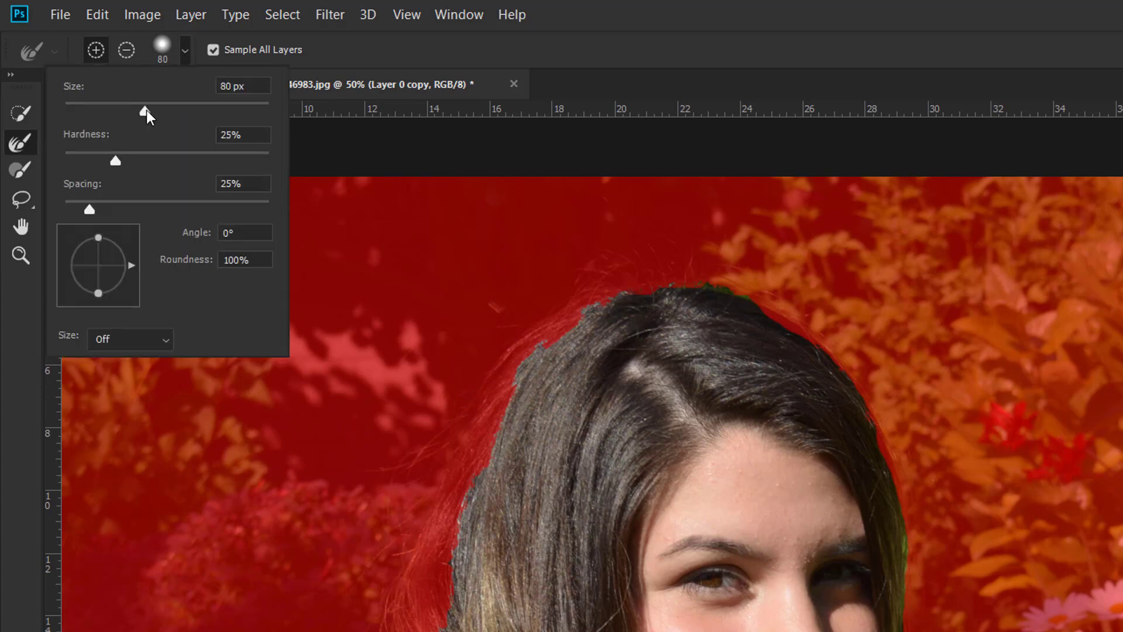
{"action": "left_click_drag", "start_coordinate": [145, 111], "coordinate": [211, 113]}
{"action": "left_click", "coordinate": [184, 50]}
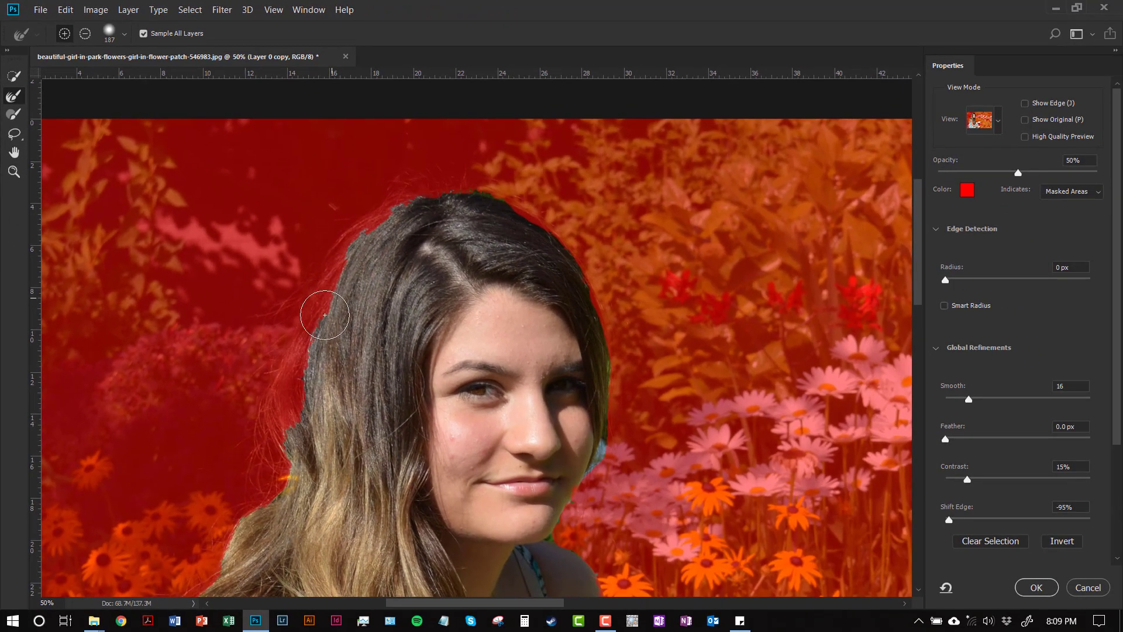
- Brush along the outer edge of the woman's hair from the crown down with the Refine Edge Brush
{"action": "left_click_drag", "start_coordinate": [324, 315], "coordinate": [295, 443]}
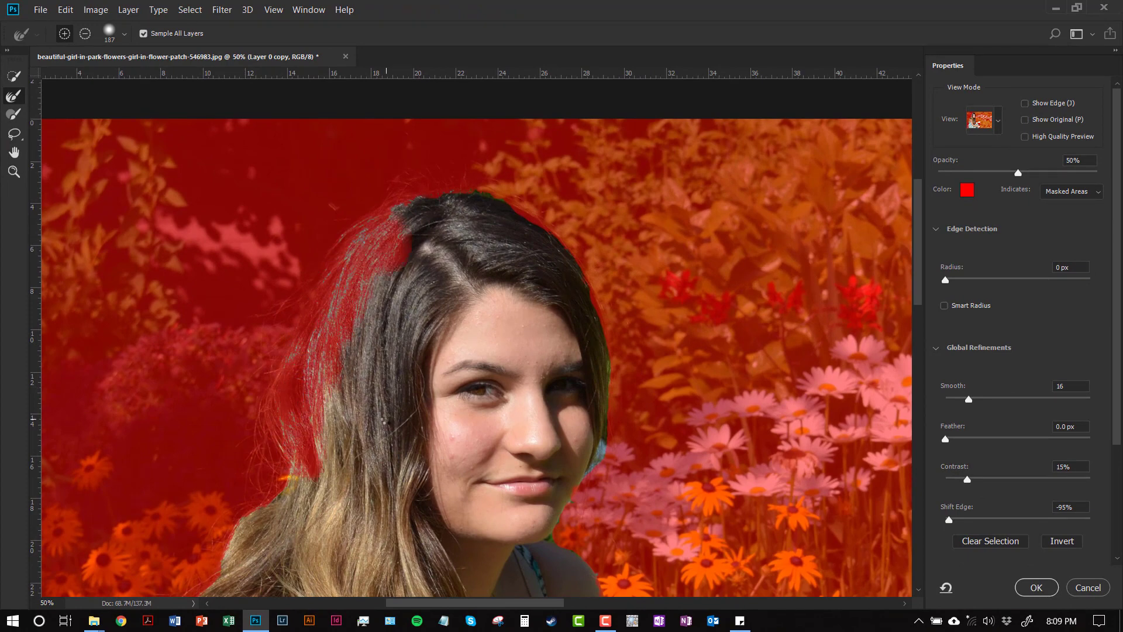
{"action": "left_click_drag", "start_coordinate": [365, 234], "coordinate": [359, 259]}
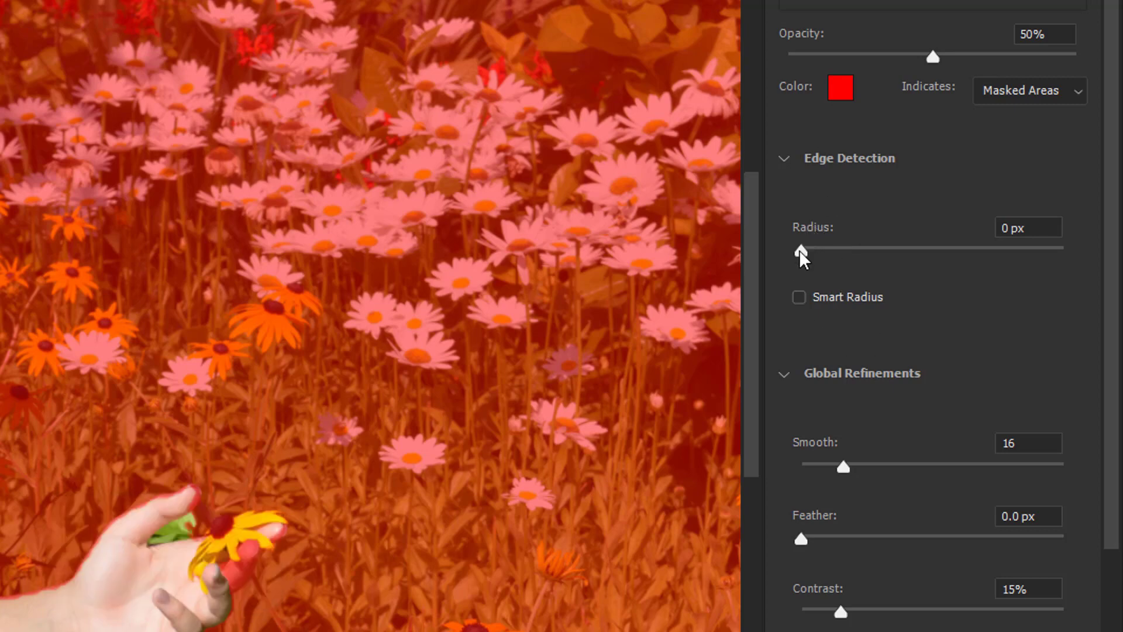
- Set the edge detection radius to 2 px with Smart Radius on, and feather the selection by 2.1 px
{"action": "left_click_drag", "start_coordinate": [800, 251], "coordinate": [839, 257]}
{"action": "left_click", "coordinate": [802, 297]}
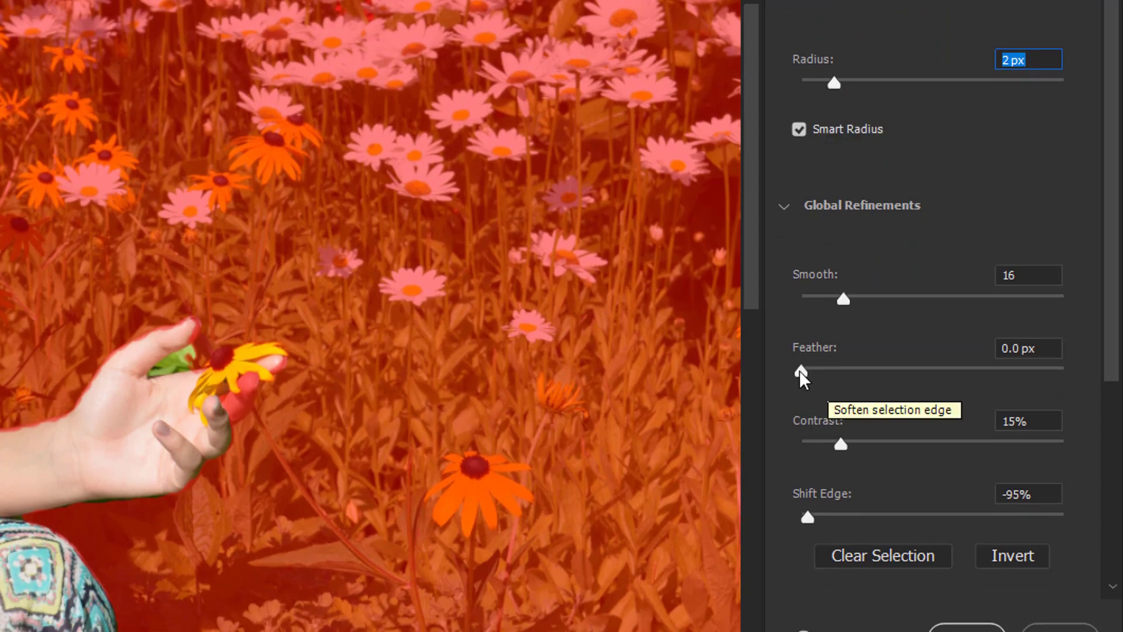
{"action": "left_click_drag", "start_coordinate": [802, 371], "coordinate": [832, 371]}
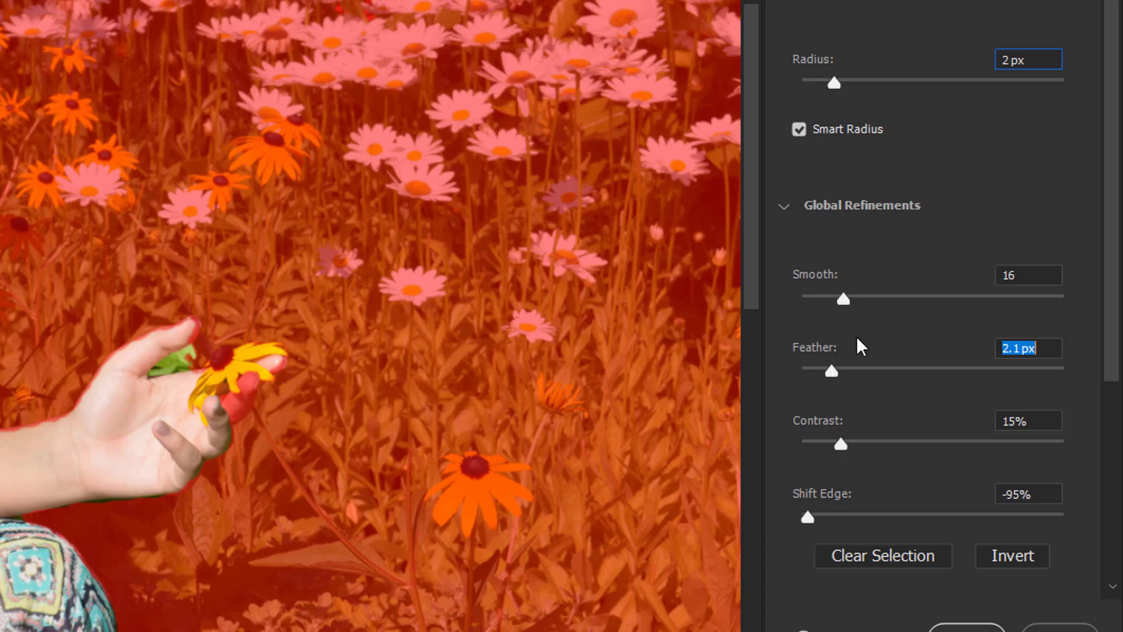
- Output the refined selection to a Layer Mask and accept it
{"action": "scroll", "coordinate": [880, 359], "scroll_direction": "down", "scroll_amount": 4}
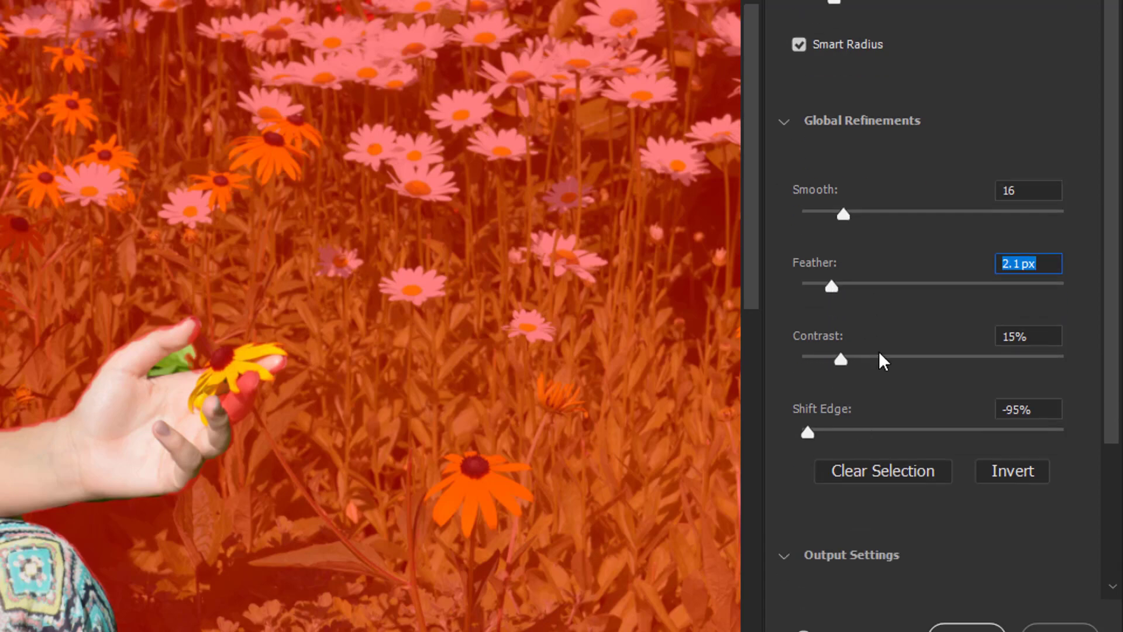
{"action": "scroll", "coordinate": [906, 320], "scroll_direction": "down", "scroll_amount": 1}
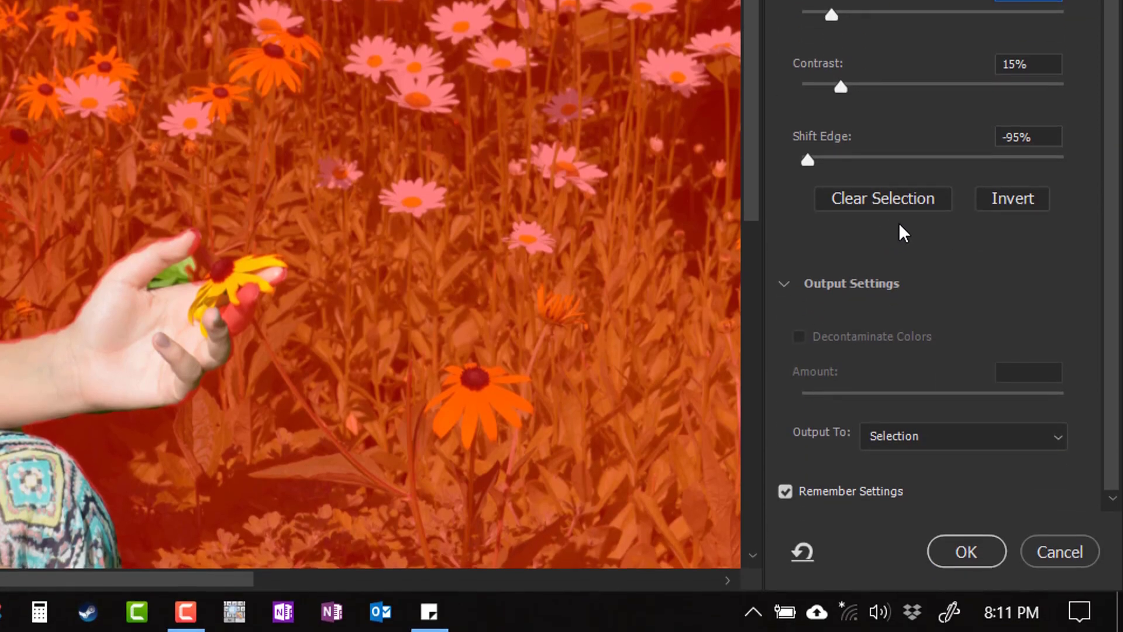
{"action": "left_click", "coordinate": [948, 448]}
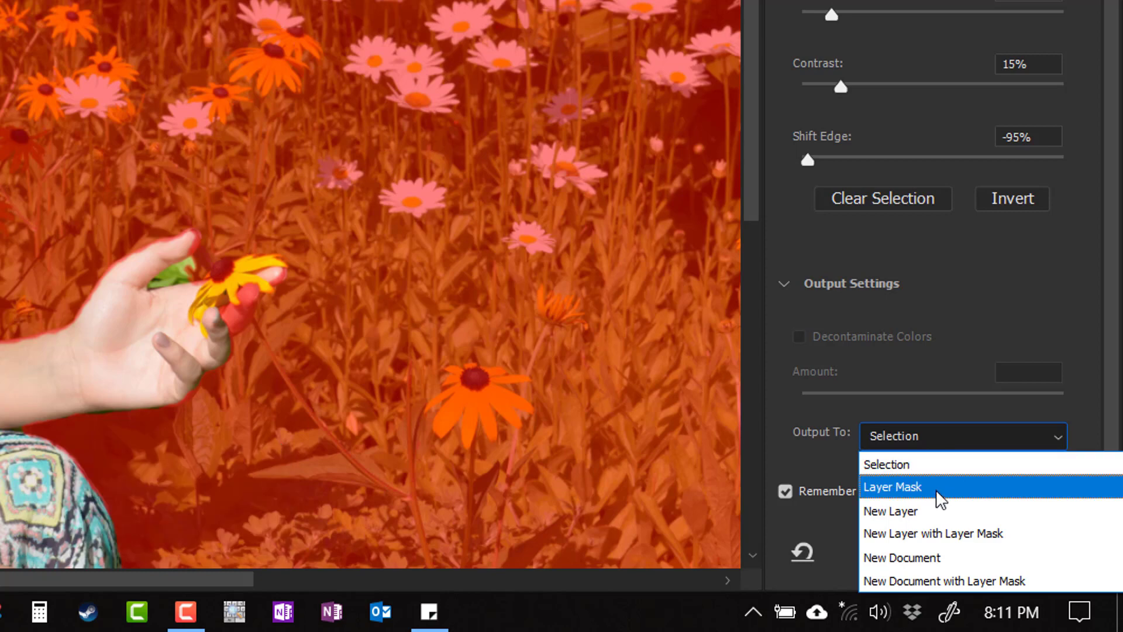
{"action": "left_click", "coordinate": [906, 496]}
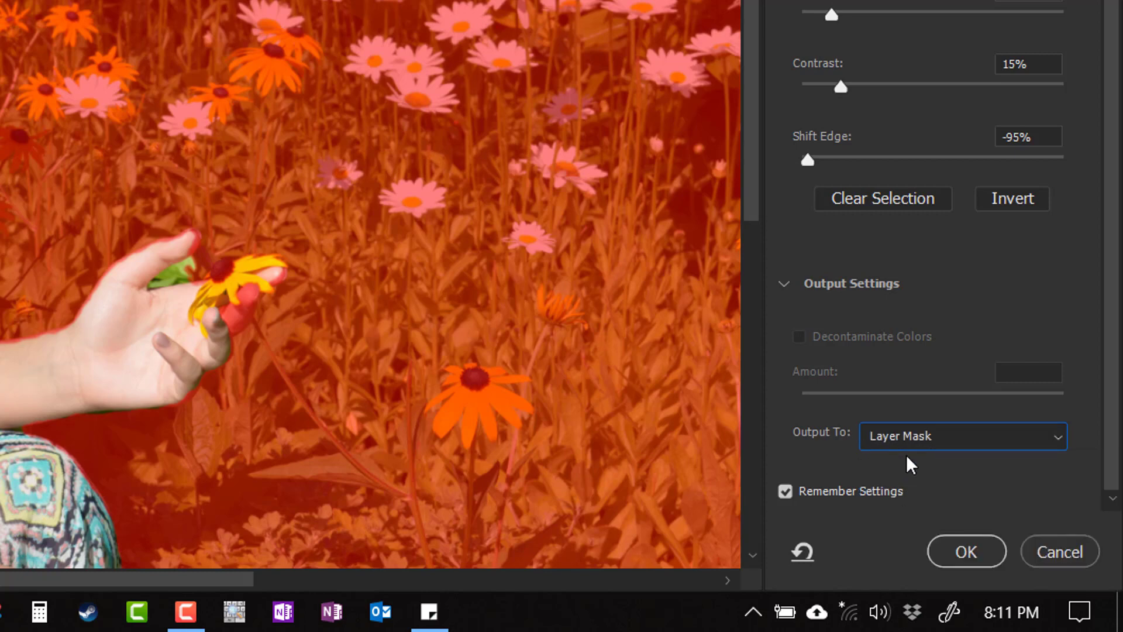
{"action": "left_click", "coordinate": [954, 548]}
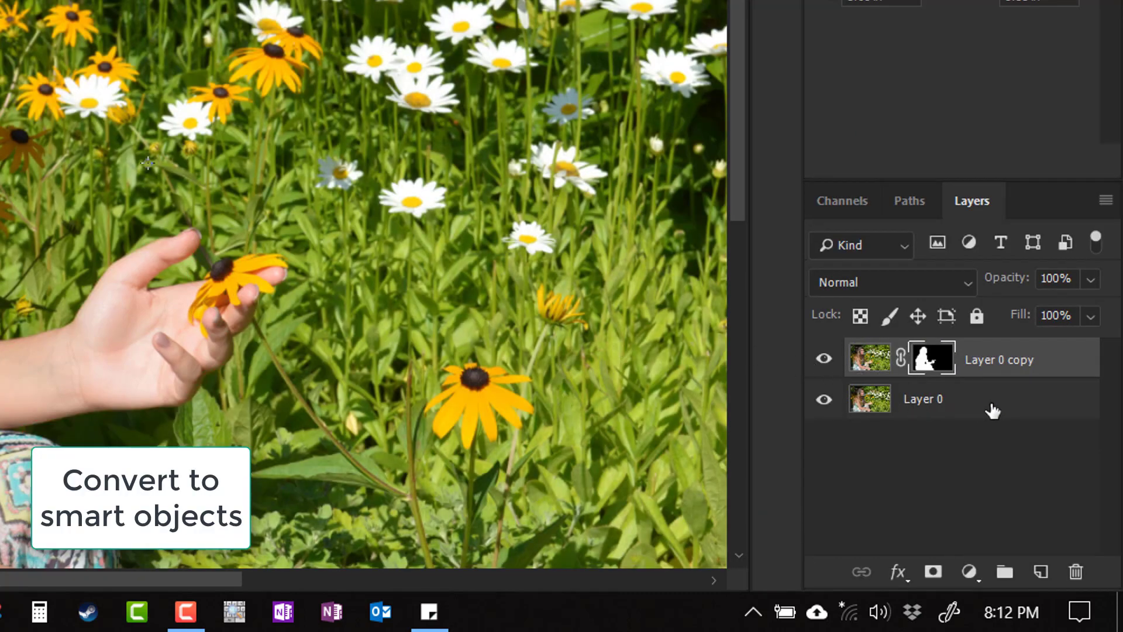
- Convert Layer 0 to a Smart Object
{"action": "left_click", "coordinate": [968, 407]}
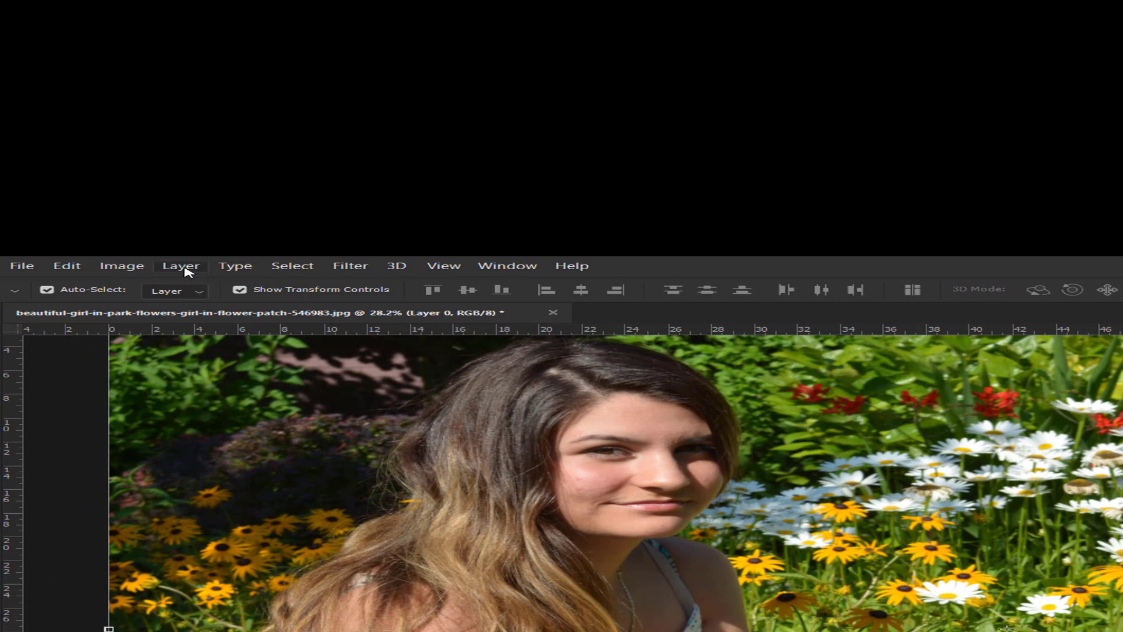
{"action": "left_click", "coordinate": [183, 267]}
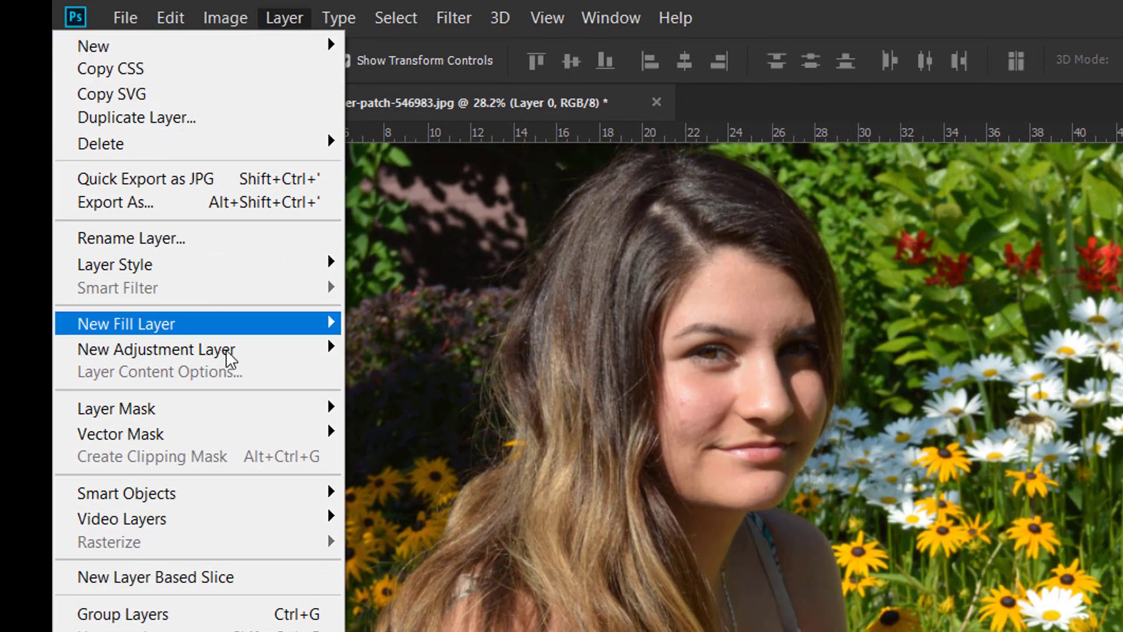
{"action": "mouse_move", "coordinate": [230, 504]}
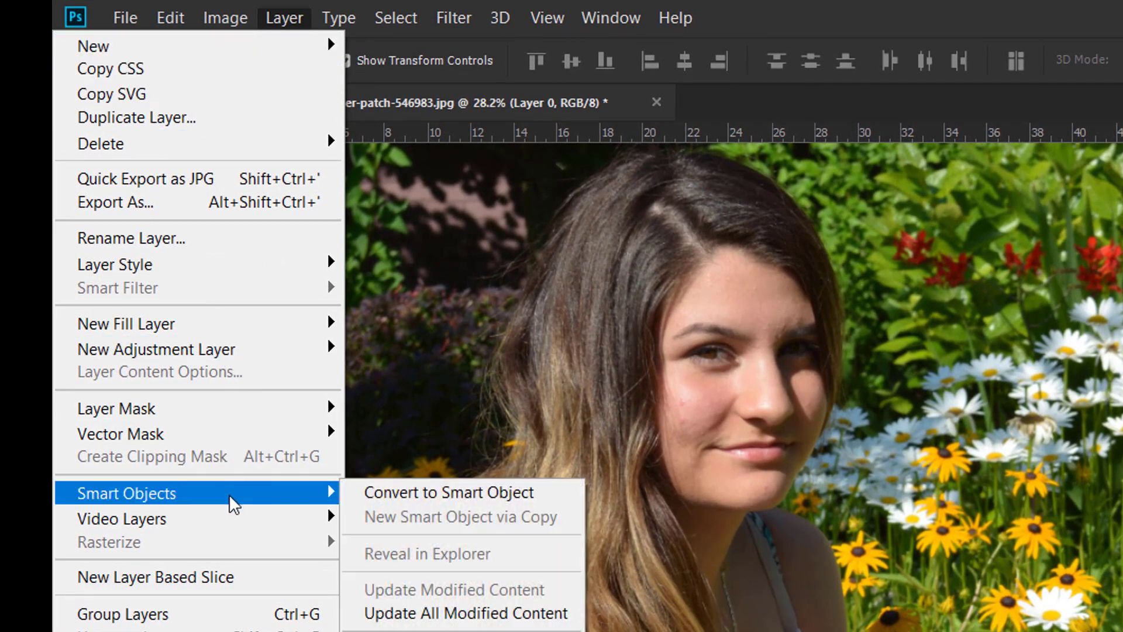
{"action": "left_click", "coordinate": [464, 493]}
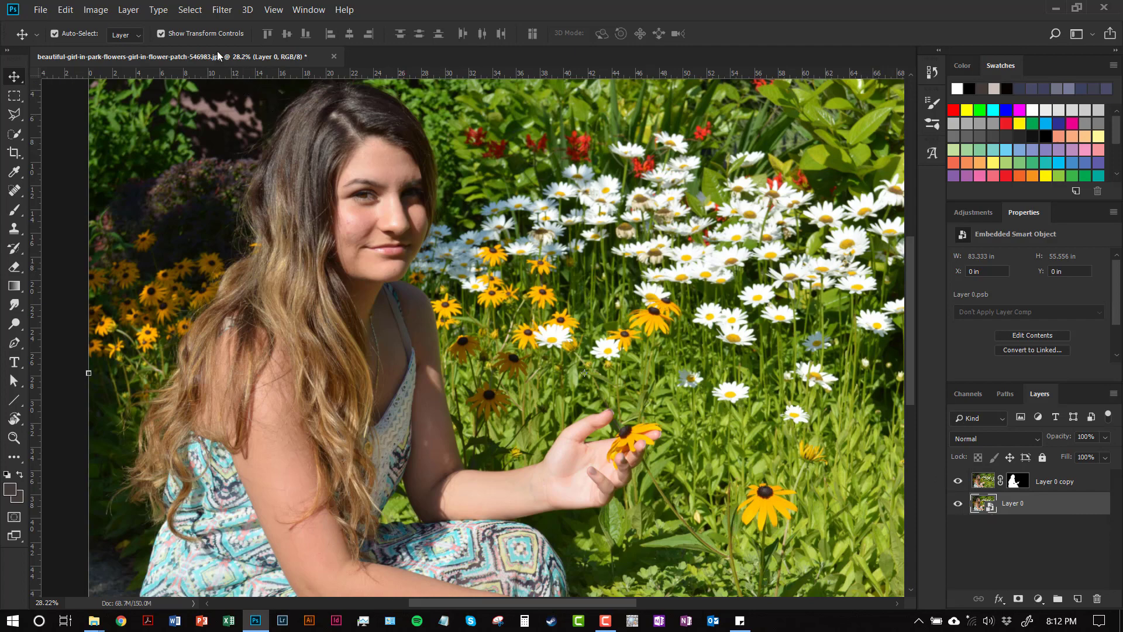
- Start a Field Blur on Layer 0, move its pin to the dark background behind the woman's head and set its blur to 18 px
{"action": "left_click", "coordinate": [221, 10]}
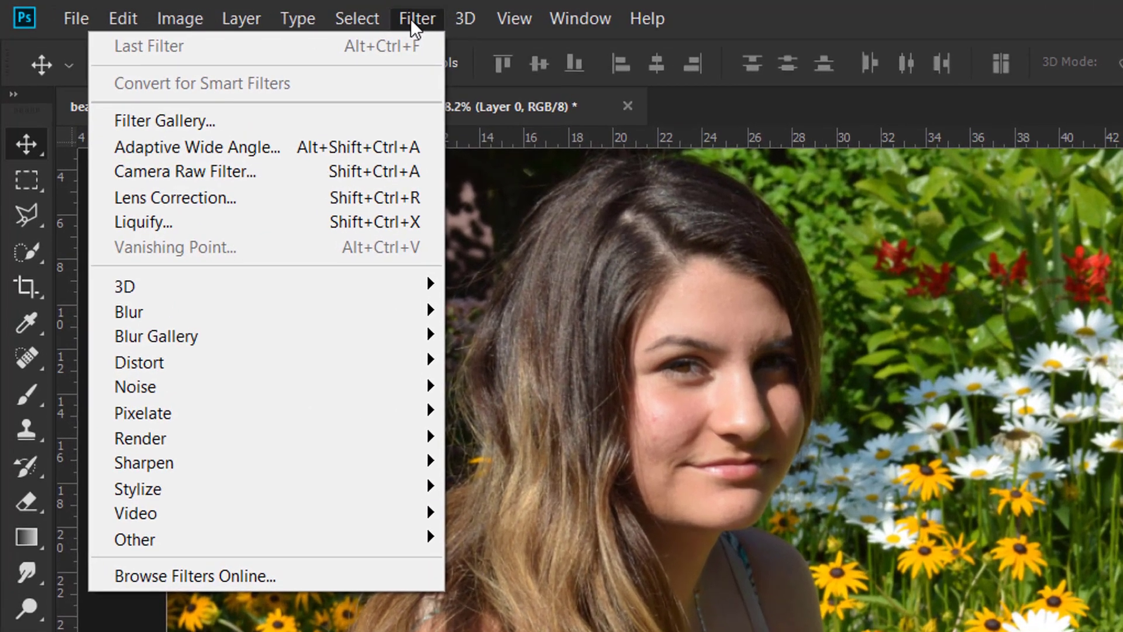
{"action": "mouse_move", "coordinate": [190, 9]}
{"action": "mouse_move", "coordinate": [430, 19]}
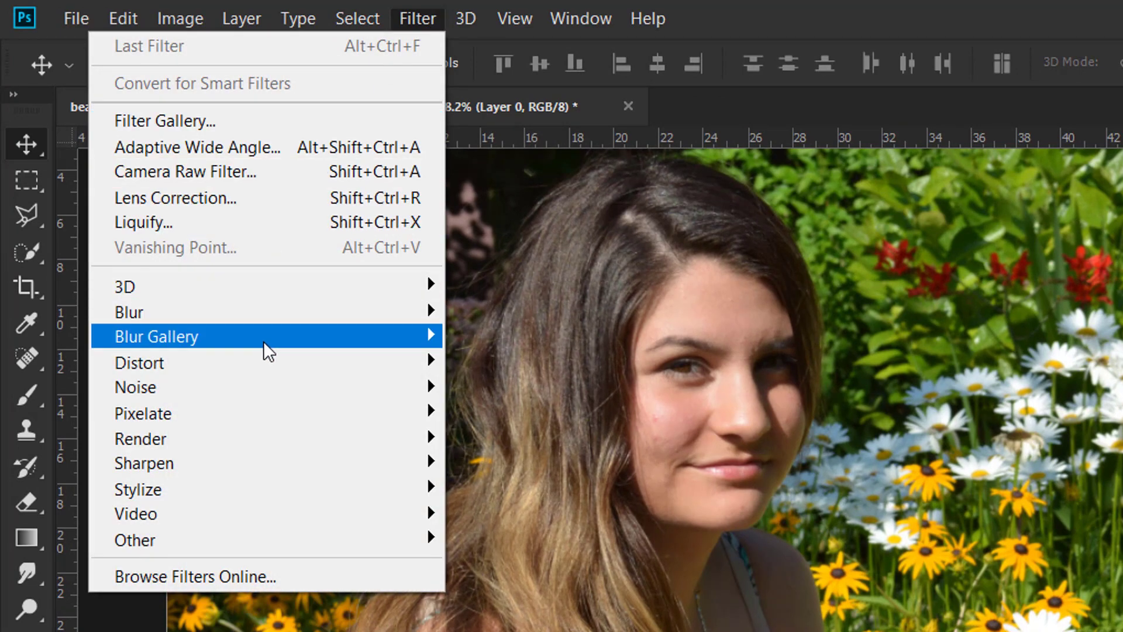
{"action": "mouse_move", "coordinate": [269, 350]}
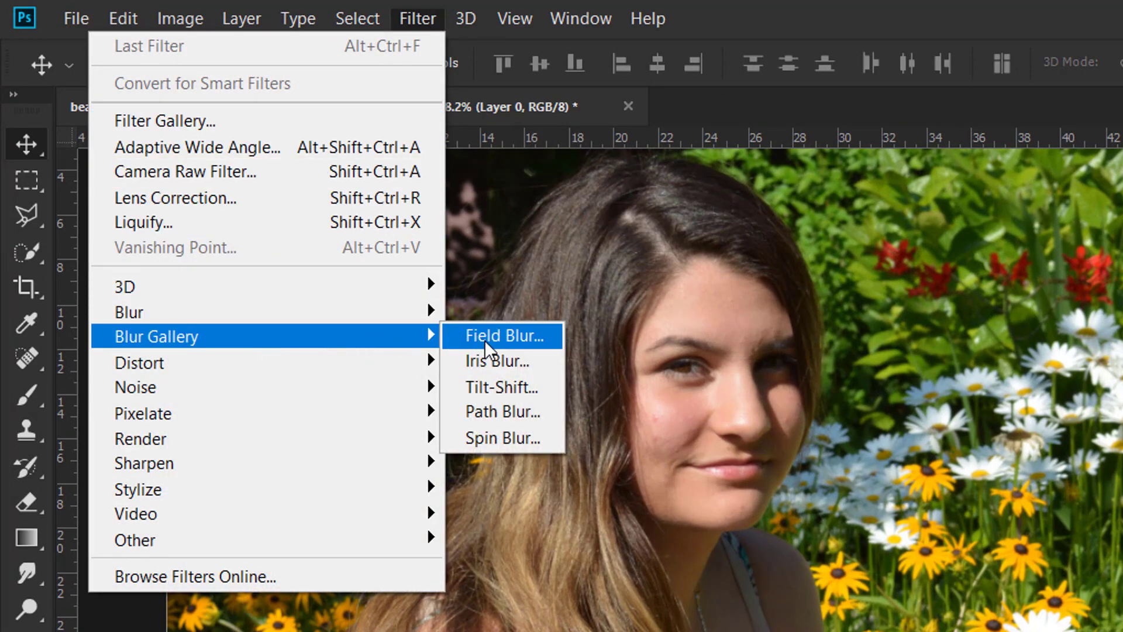
{"action": "left_click", "coordinate": [526, 338]}
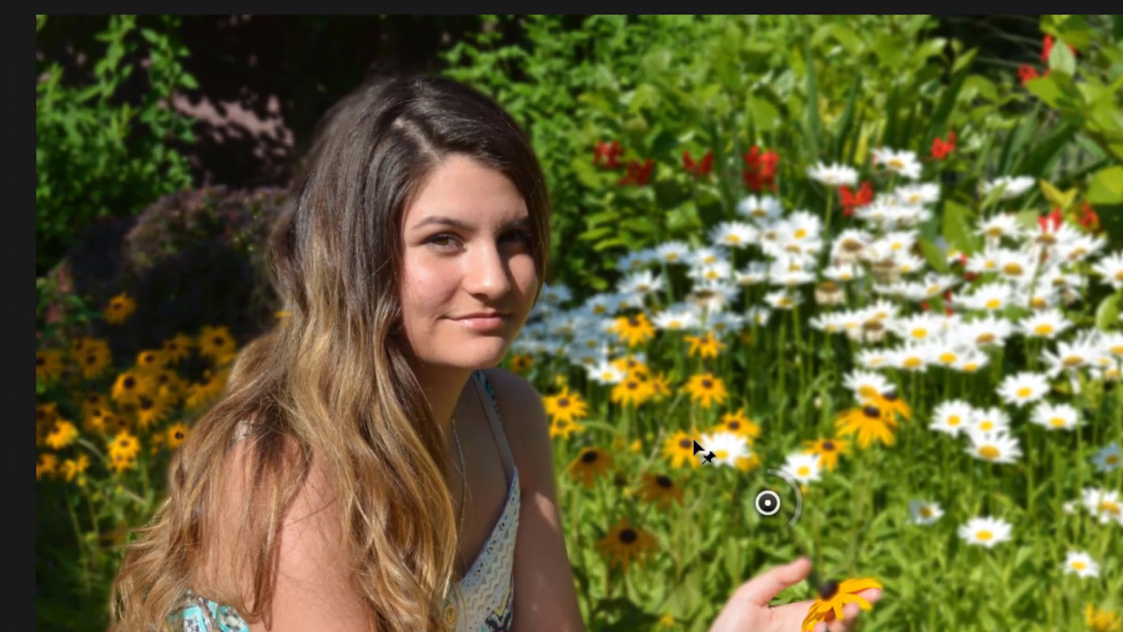
{"action": "left_click", "coordinate": [471, 267]}
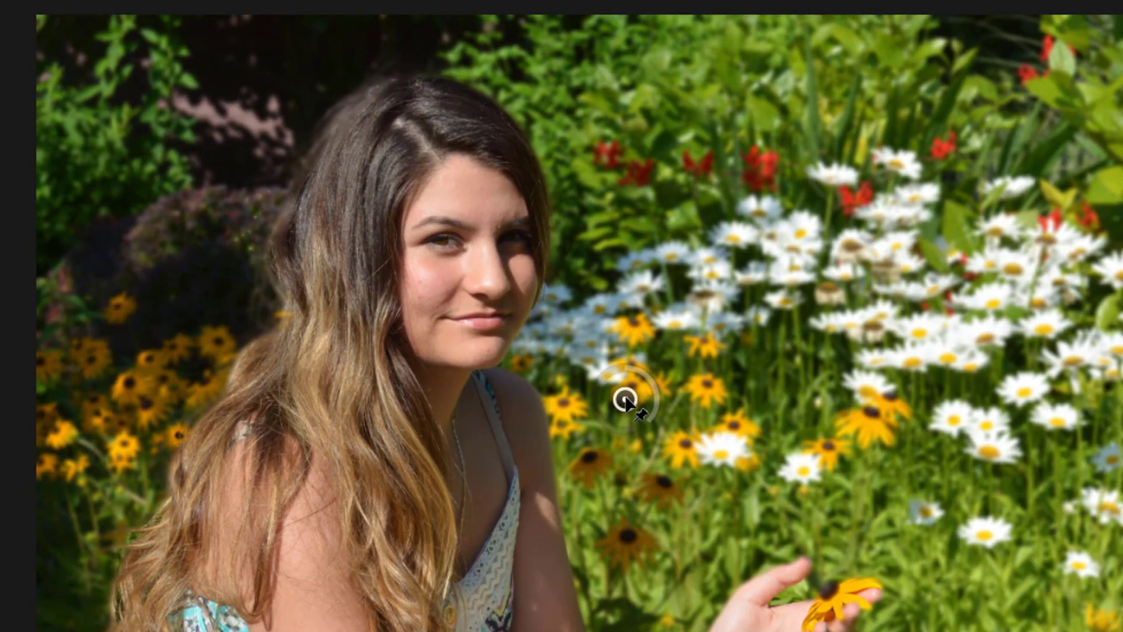
{"action": "left_click_drag", "start_coordinate": [625, 399], "coordinate": [208, 122]}
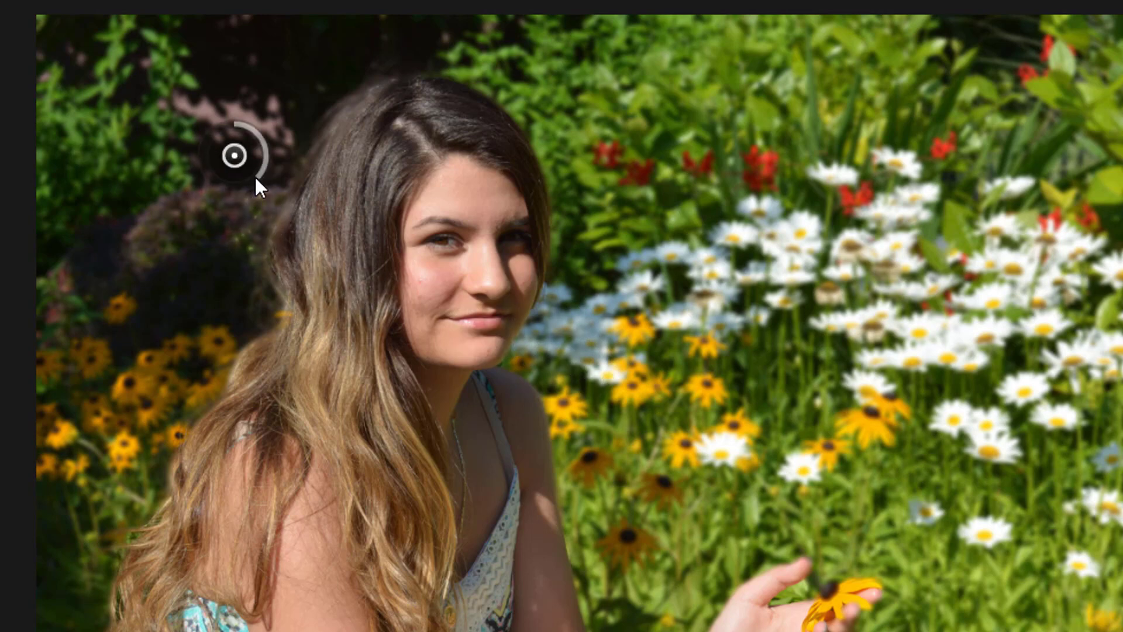
{"action": "mouse_move", "coordinate": [257, 170]}
{"action": "left_mouse_down"}
{"action": "mouse_move", "coordinate": [209, 184]}
{"action": "mouse_move", "coordinate": [243, 189]}
{"action": "mouse_move", "coordinate": [265, 173]}
{"action": "mouse_move", "coordinate": [267, 142]}
{"action": "mouse_move", "coordinate": [246, 186]}
{"action": "left_mouse_up"}
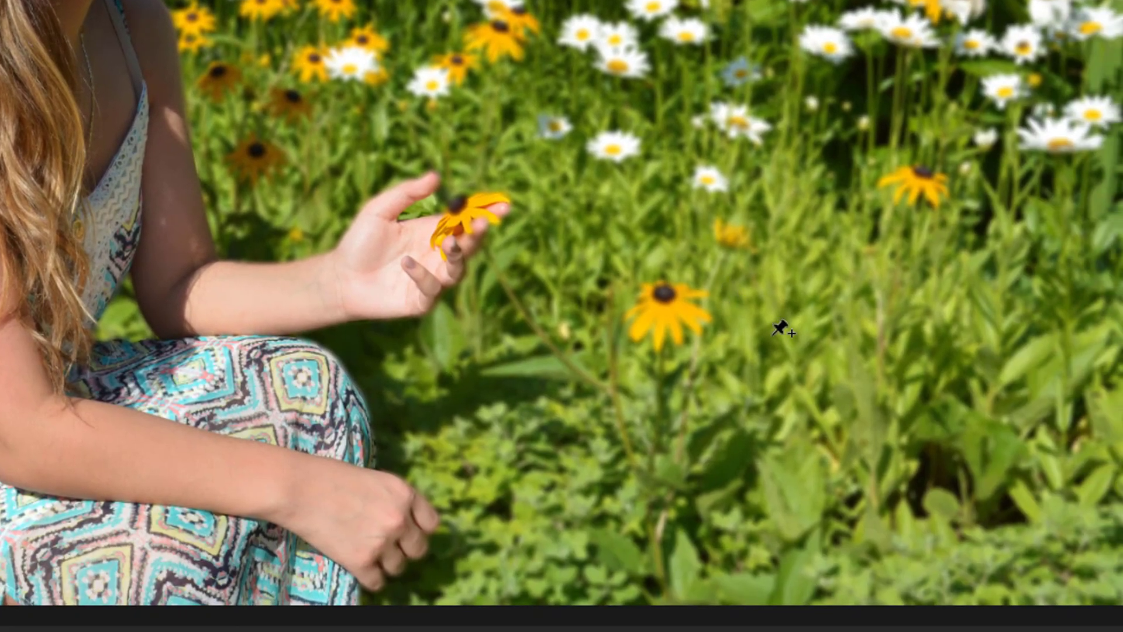
- Add a second Field Blur pin in the grass near the low yellow flower with 0 px blur, and apply the filter
{"action": "left_click", "coordinate": [771, 334]}
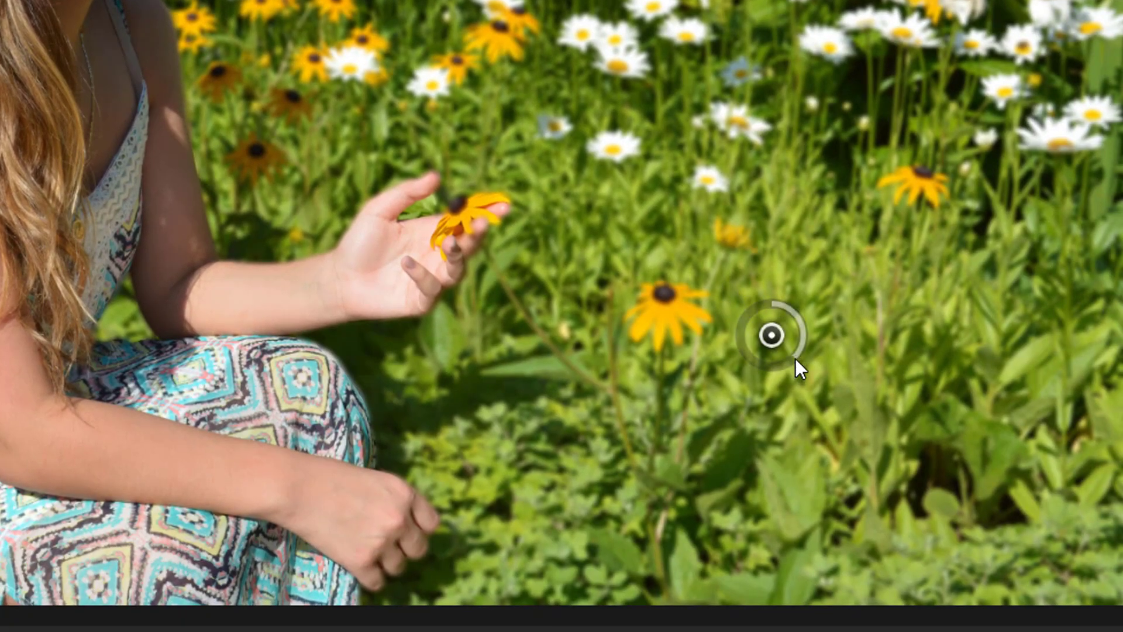
{"action": "left_click_drag", "start_coordinate": [795, 358], "coordinate": [773, 288]}
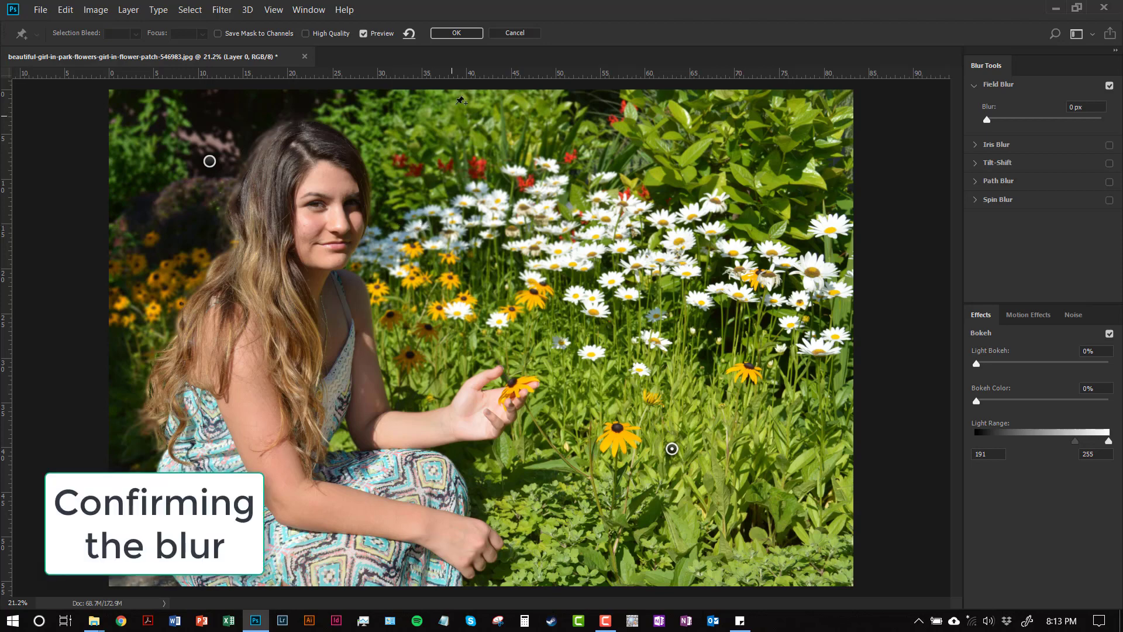
{"action": "left_click", "coordinate": [465, 36]}
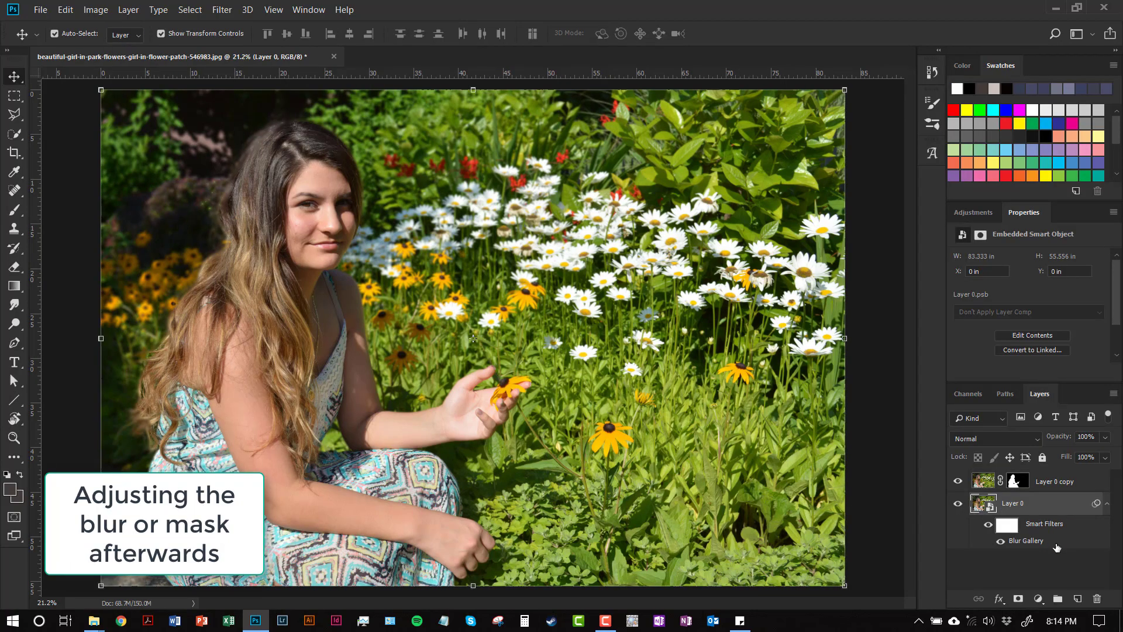
- Reopen Layer 0's Blur Gallery smart filter and set the blur of the pin behind the head to 33 px
{"action": "double_click", "coordinate": [1056, 546]}
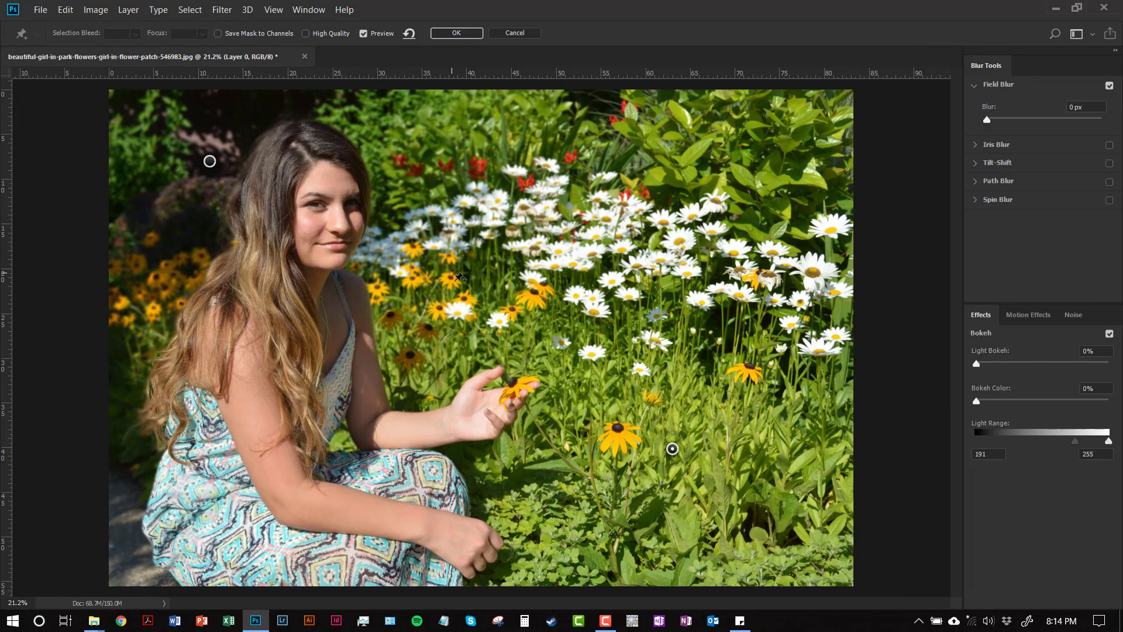
{"action": "left_click", "coordinate": [210, 161]}
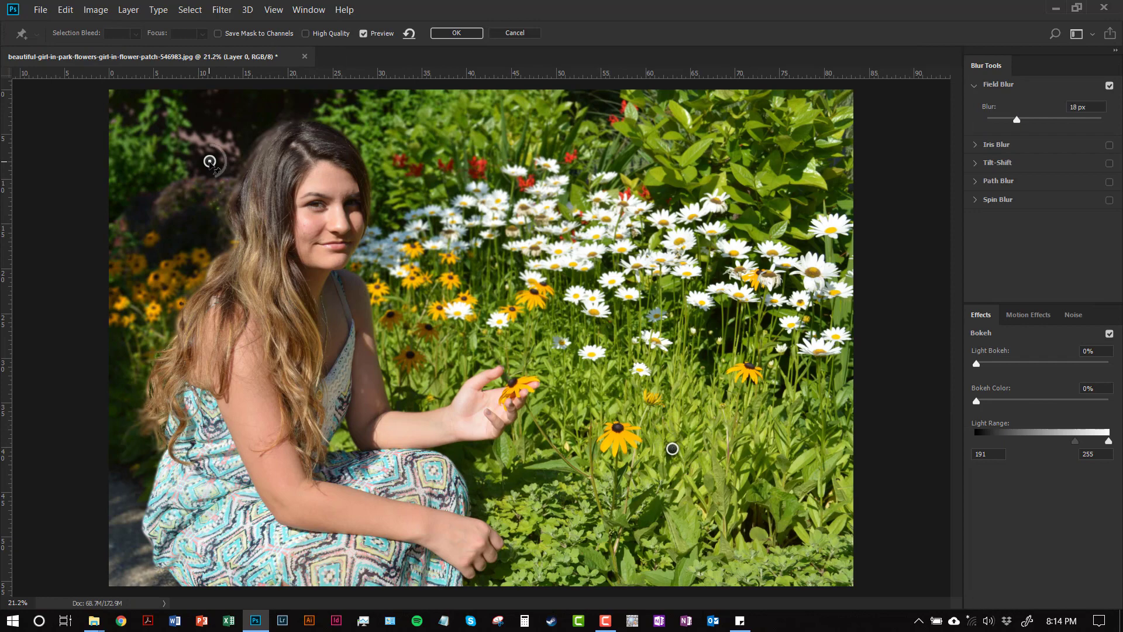
{"action": "left_click_drag", "start_coordinate": [215, 176], "coordinate": [201, 177]}
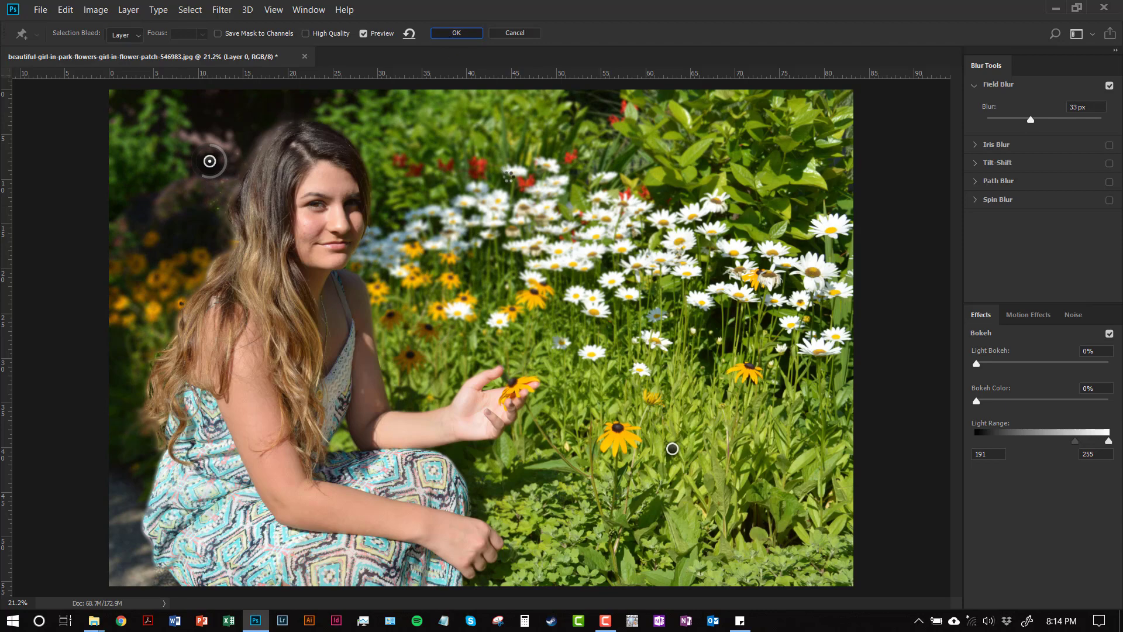
{"action": "key", "text": "Return"}
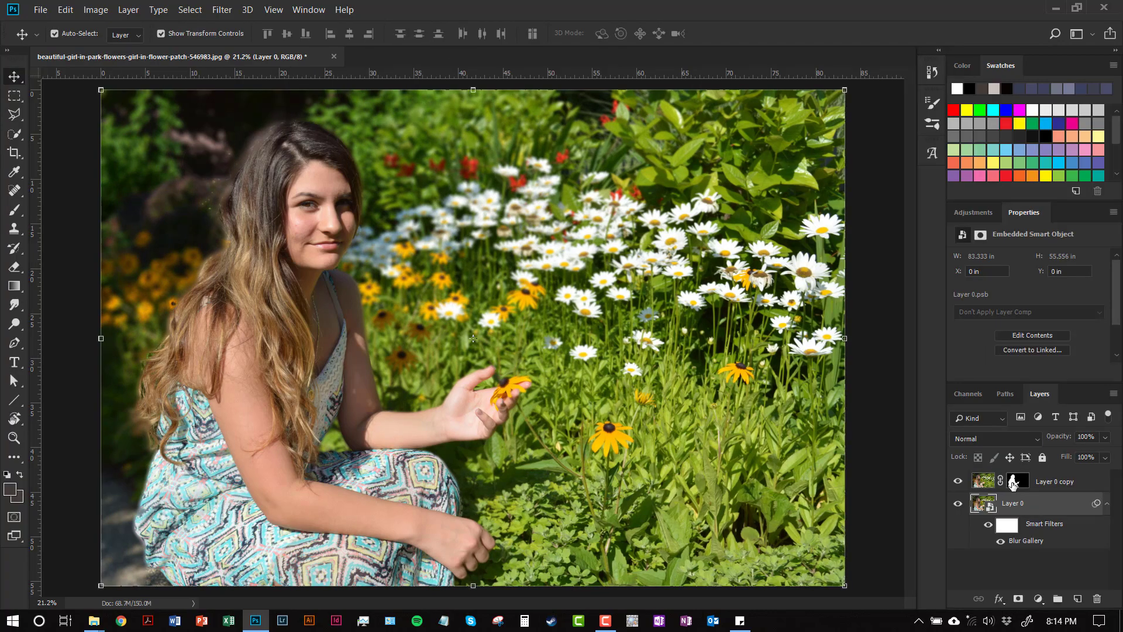
- Reopen the layer mask of Layer 0 copy in Select and Mask
{"action": "left_click", "coordinate": [1014, 483]}
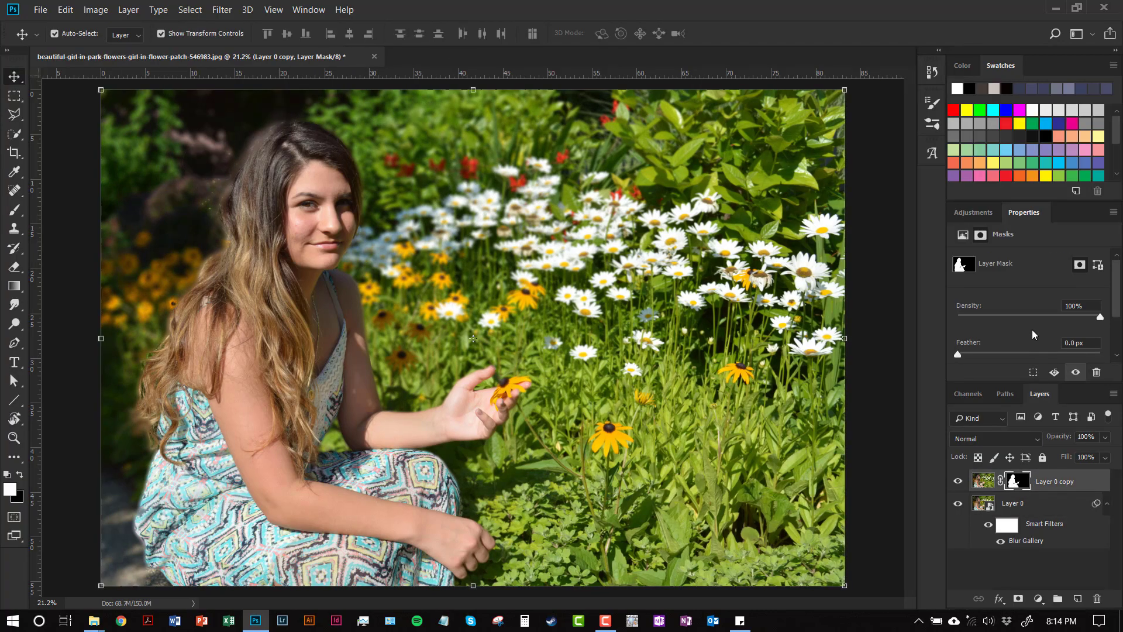
{"action": "scroll", "coordinate": [1025, 269], "scroll_direction": "down", "scroll_amount": 3}
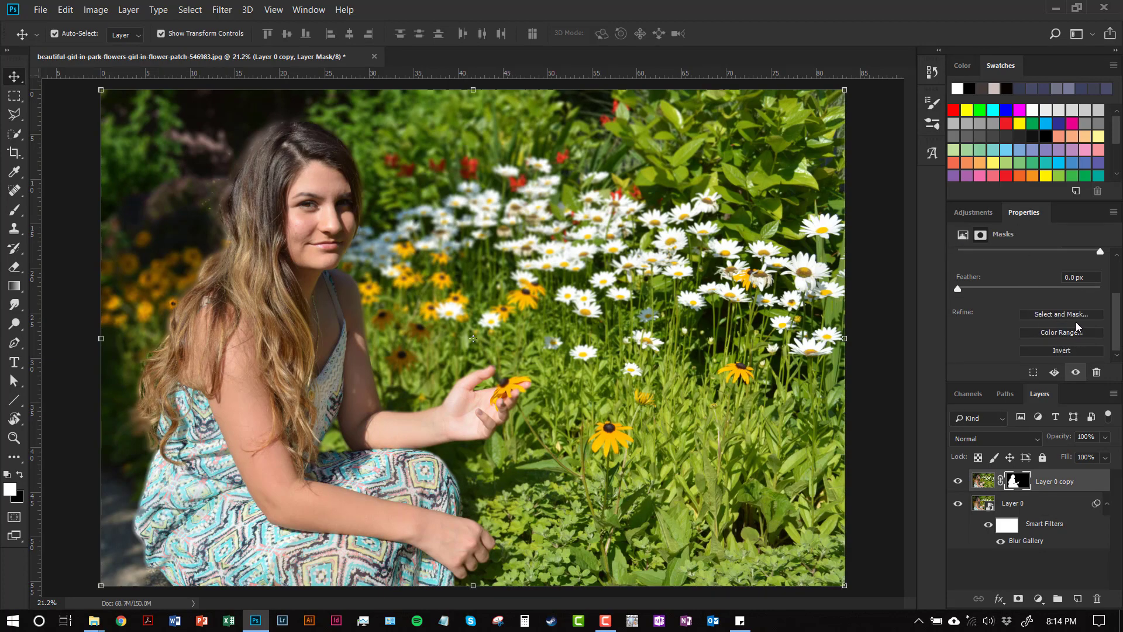
{"action": "left_click", "coordinate": [1065, 315]}
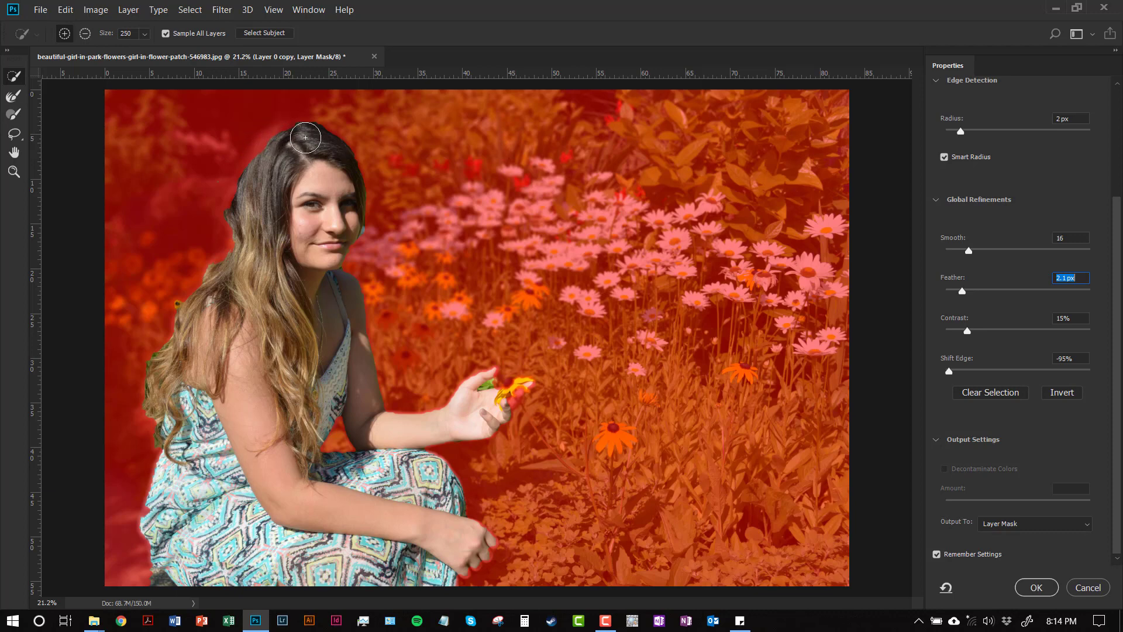
- Switch to the Brush tool with a softer 300 px tip, then reset the workspace and accept the mask
{"action": "left_click", "coordinate": [14, 114]}
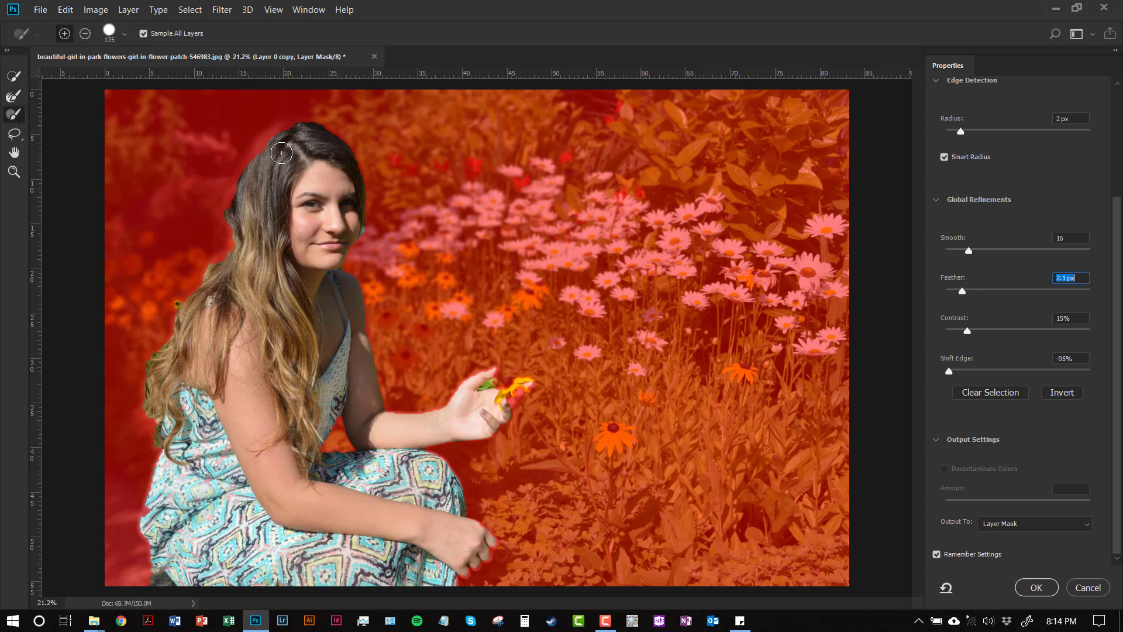
{"action": "key", "text": "bracketright"}
{"action": "key", "text": "bracketright"}
{"action": "key", "text": "bracketright"}
{"action": "key", "text": "shift+bracketleft"}
{"action": "left_click", "coordinate": [946, 588]}
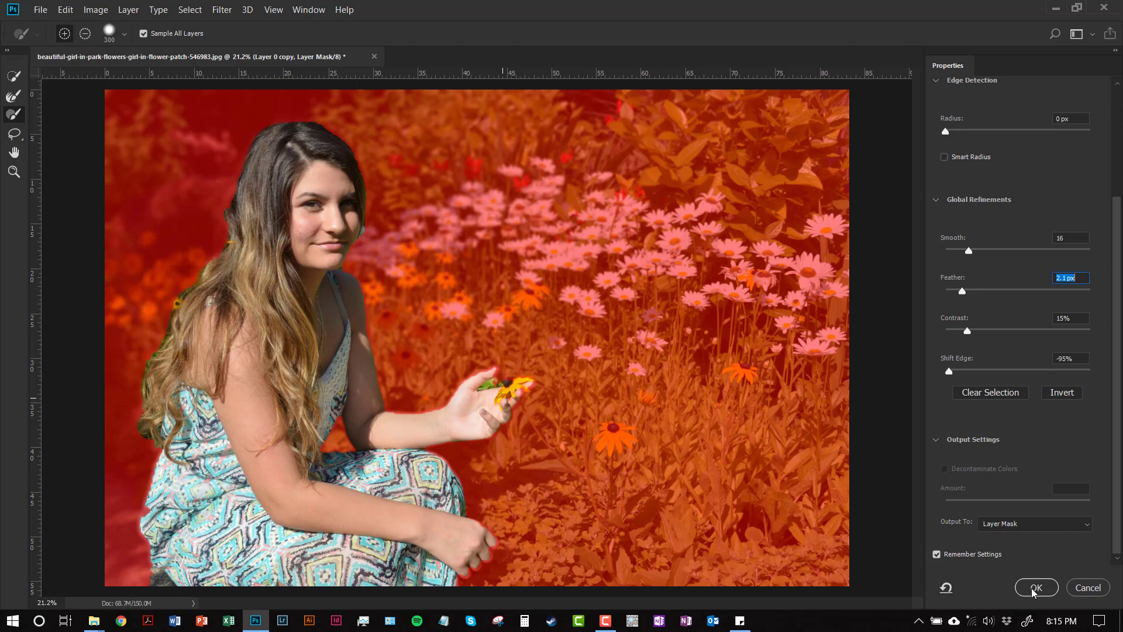
{"action": "left_click", "coordinate": [1035, 587]}
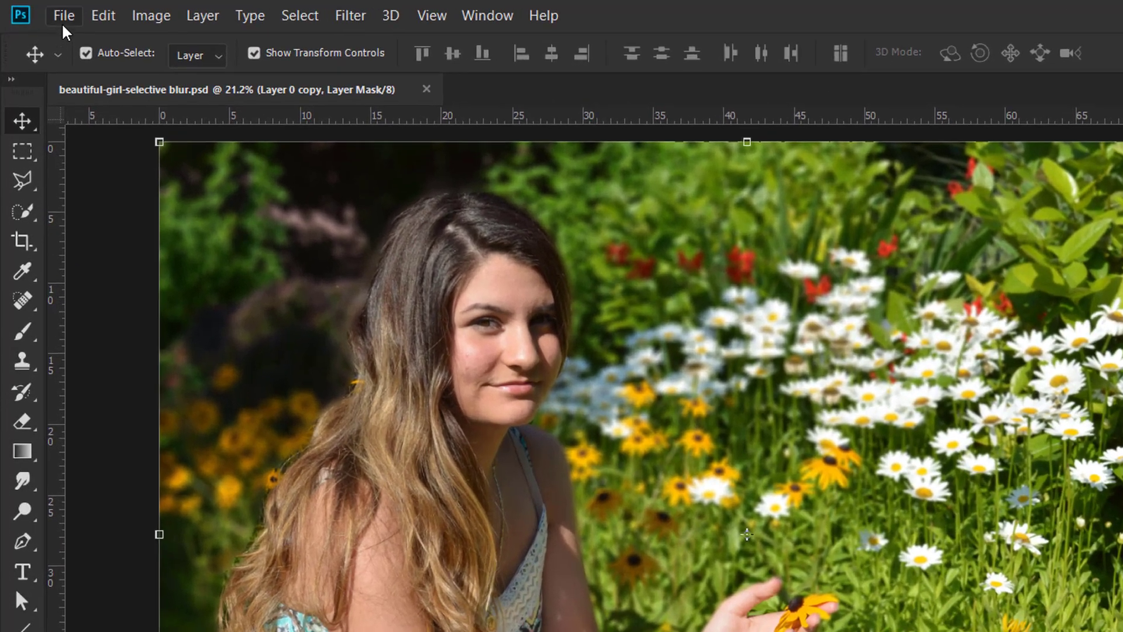
- Save the image as a JPEG named "beautiful-girl-selective blur 3"
{"action": "left_click", "coordinate": [63, 24]}
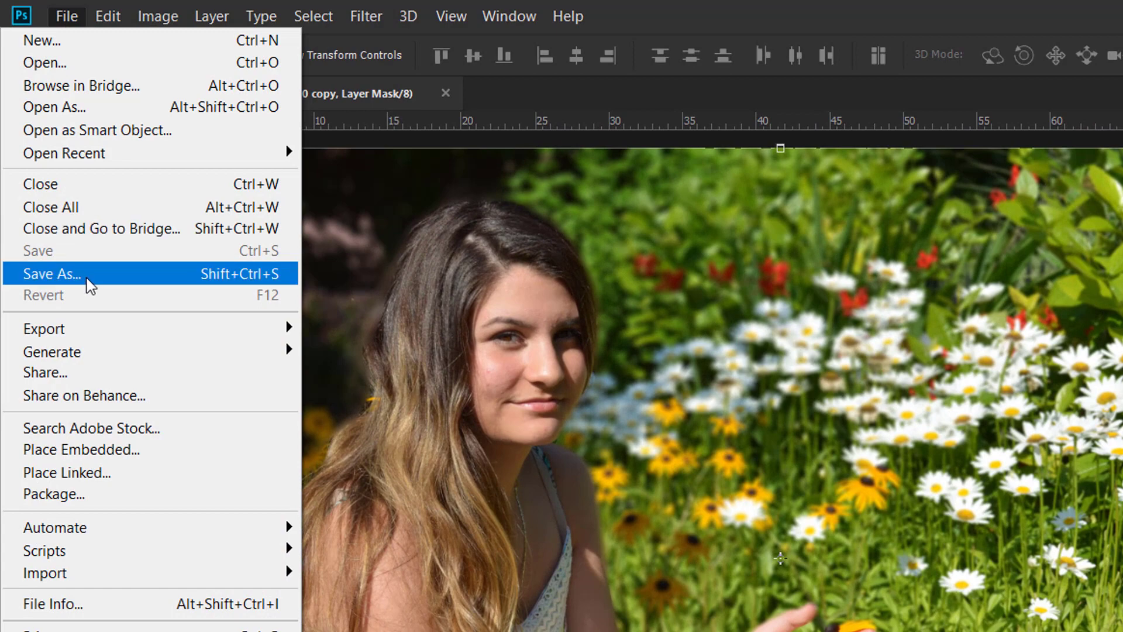
{"action": "left_click", "coordinate": [83, 261]}
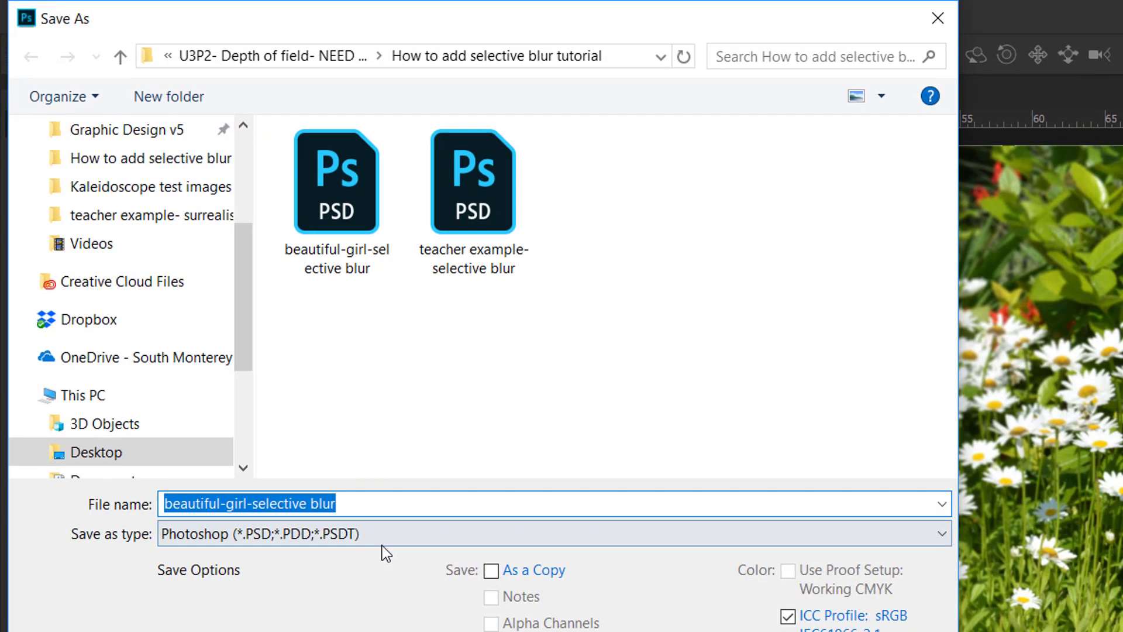
{"action": "left_click", "coordinate": [384, 533]}
{"action": "left_click", "coordinate": [263, 613]}
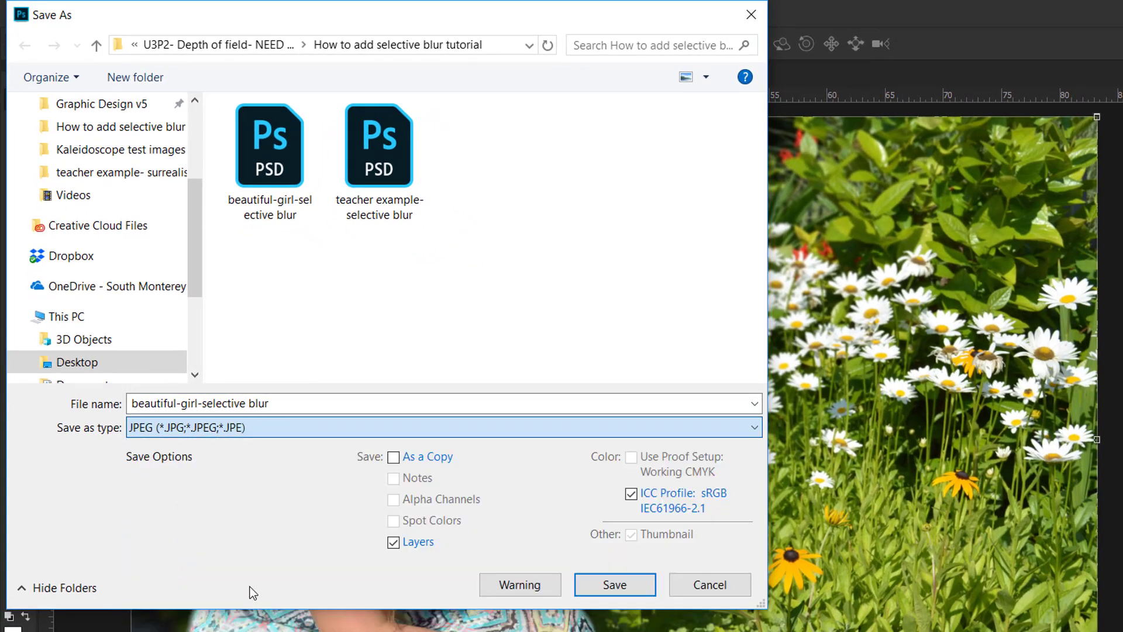
{"action": "left_click", "coordinate": [282, 409]}
{"action": "left_click", "coordinate": [292, 405]}
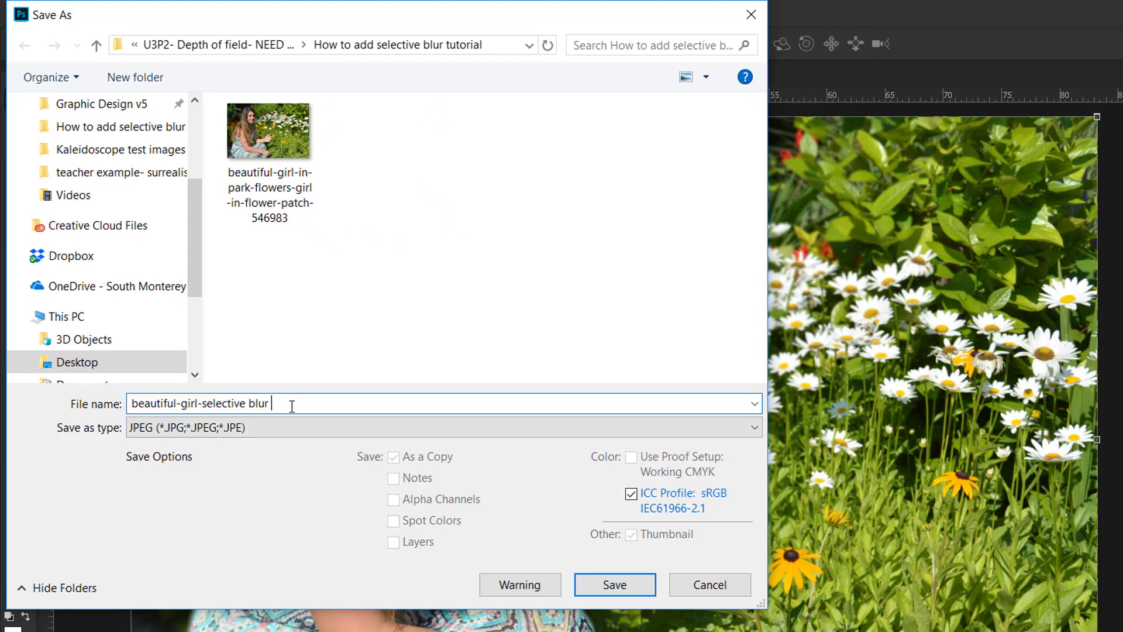
{"action": "type", "text": "3"}
{"action": "left_click", "coordinate": [630, 588]}
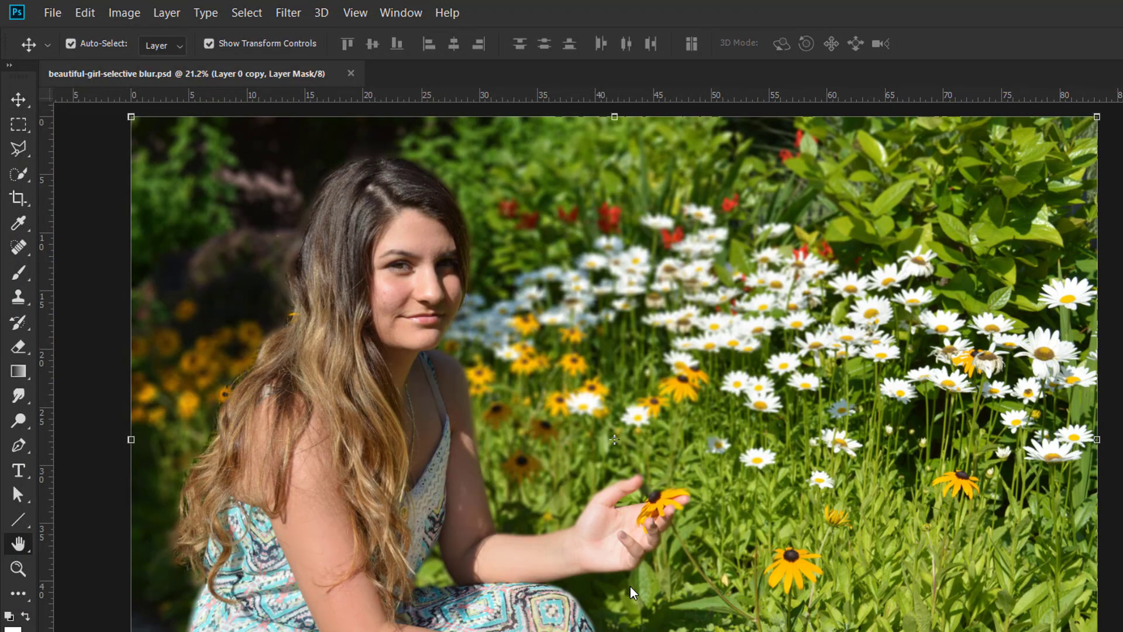